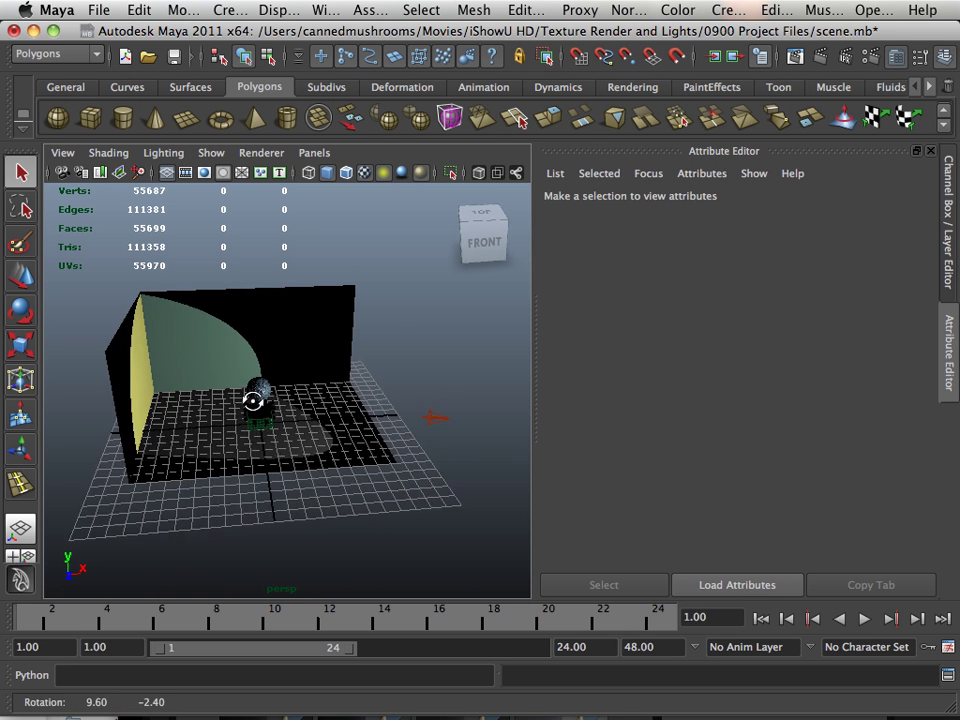
# Delete the old walls-and-floor mesh from the perspective view.
pyautogui.keyDown('alt'); pyautogui.moveTo(253, 396); pyautogui.dragTo(253, 396, button='right'); pyautogui.keyUp('alt')
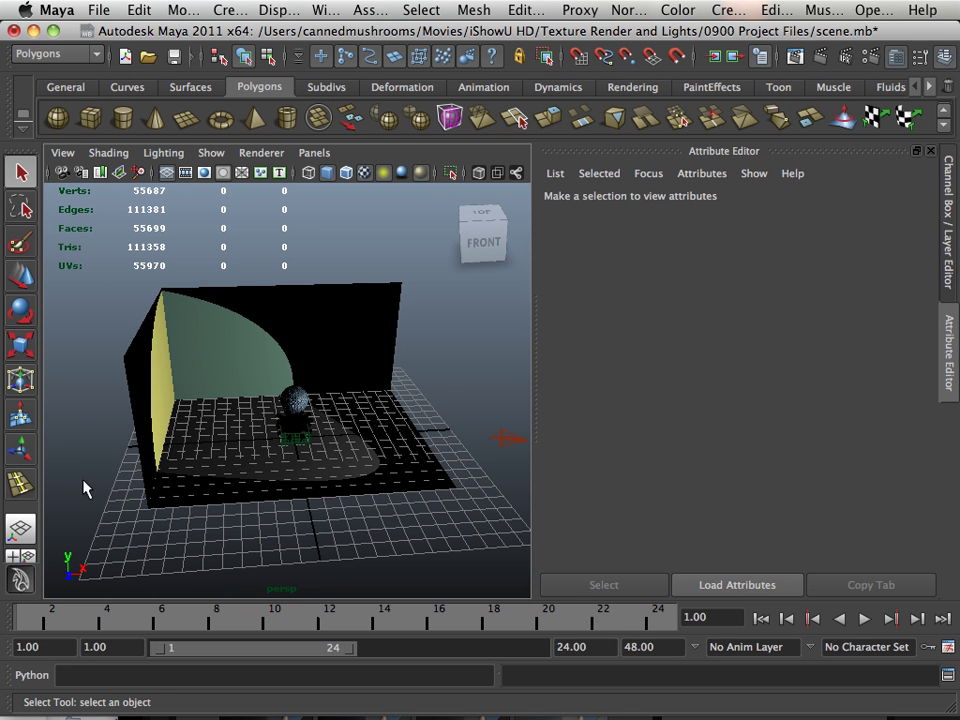
pyautogui.click(103, 452)
pyautogui.press('Delete')
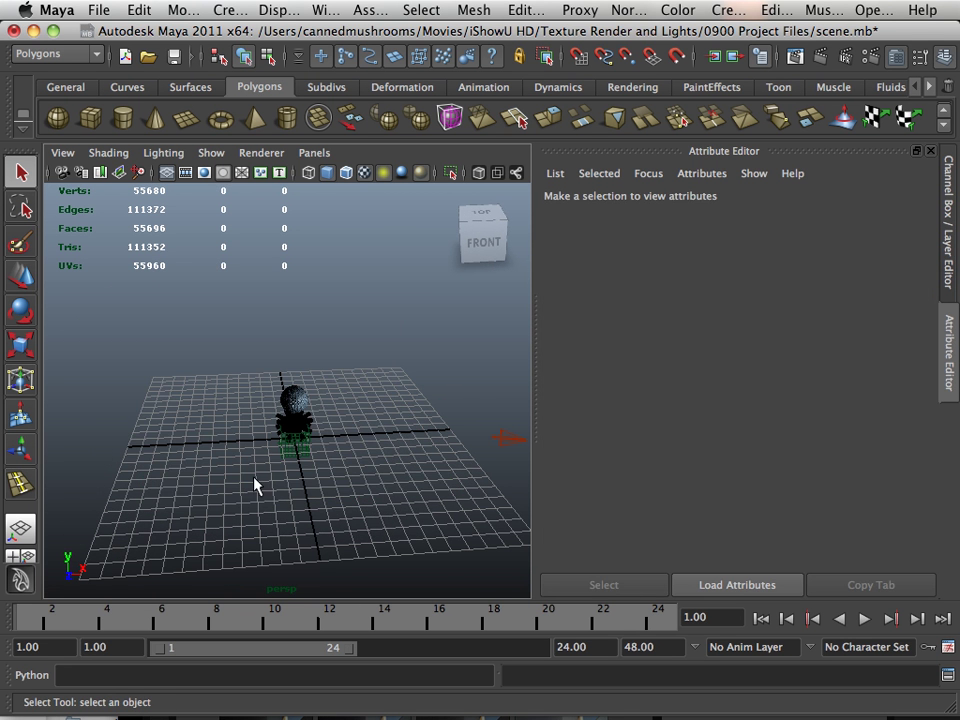
# Select place3dTexture1 and inspect it around the sphere from several angles.
pyautogui.keyDown('alt'); pyautogui.moveTo(254, 484); pyautogui.dragTo(320, 484, button='right'); pyautogui.keyUp('alt')
pyautogui.click(294, 531)
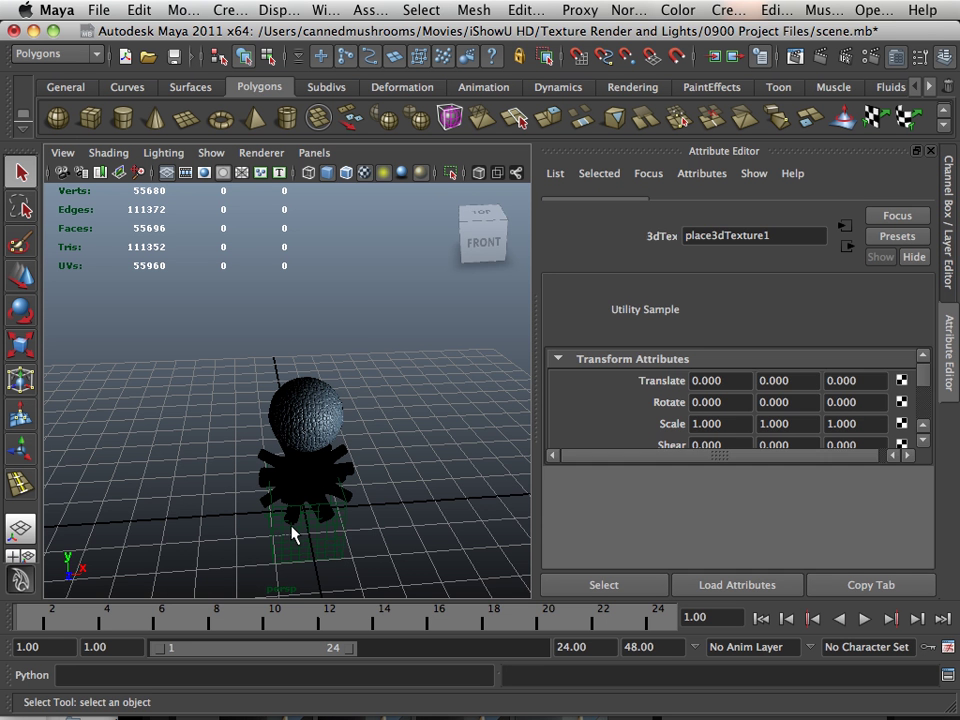
pyautogui.keyDown('alt'); pyautogui.moveTo(321, 527); pyautogui.dragTo(228, 505); pyautogui.keyUp('alt')
pyautogui.keyDown('alt'); pyautogui.moveTo(228, 505); pyautogui.dragTo(150, 439, button='right'); pyautogui.keyUp('alt')
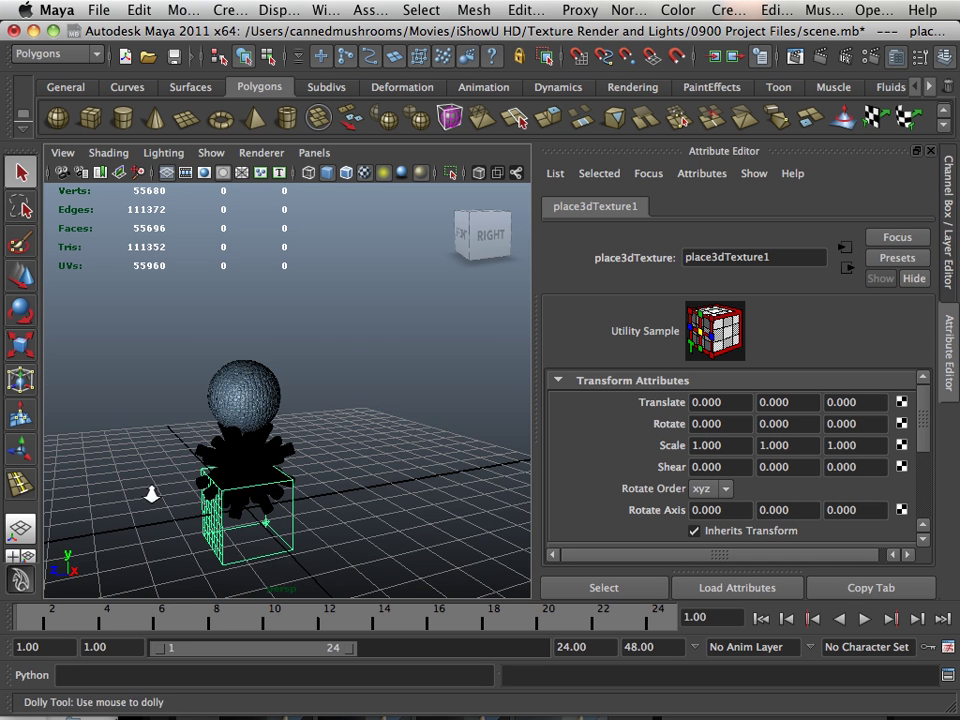
pyautogui.keyDown('alt'); pyautogui.moveTo(150, 439); pyautogui.dragTo(243, 508); pyautogui.keyUp('alt')
pyautogui.keyDown('alt'); pyautogui.moveTo(214, 498); pyautogui.dragTo(270, 510, button='right'); pyautogui.keyUp('alt')
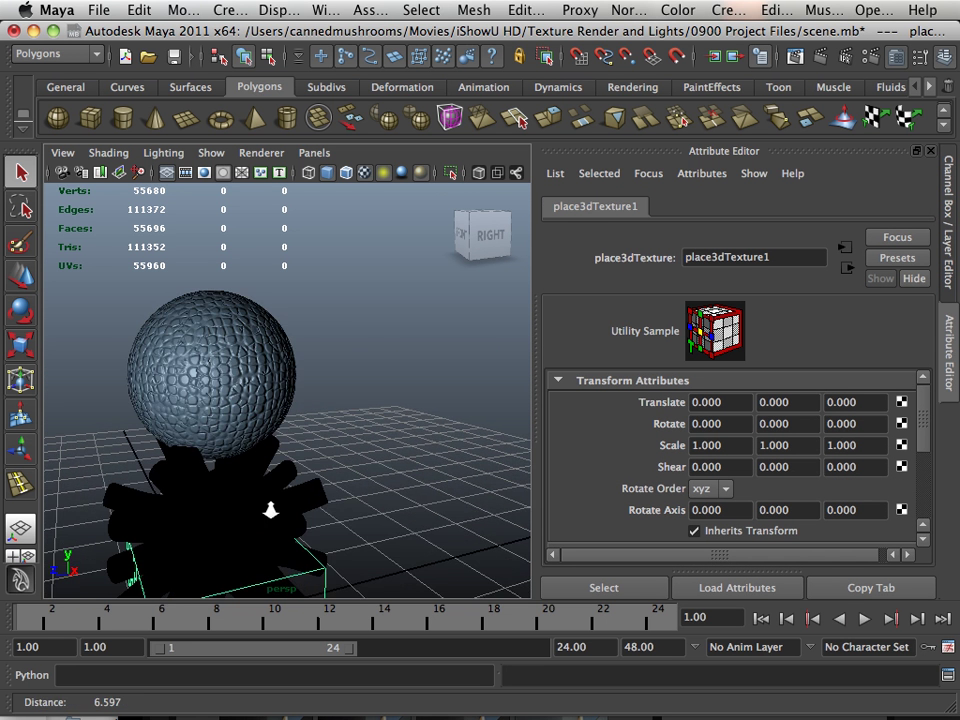
pyautogui.keyDown('alt'); pyautogui.moveTo(270, 510); pyautogui.dragTo(251, 480, button='middle'); pyautogui.keyUp('alt')
pyautogui.keyDown('alt'); pyautogui.moveTo(251, 480); pyautogui.dragTo(340, 449); pyautogui.keyUp('alt')
pyautogui.keyDown('alt'); pyautogui.moveTo(340, 449); pyautogui.dragTo(150, 425, button='right'); pyautogui.keyUp('alt')
pyautogui.scroll(-2, 86, 418)
pyautogui.keyDown('alt'); pyautogui.moveTo(172, 428); pyautogui.dragTo(362, 392); pyautogui.keyUp('alt')
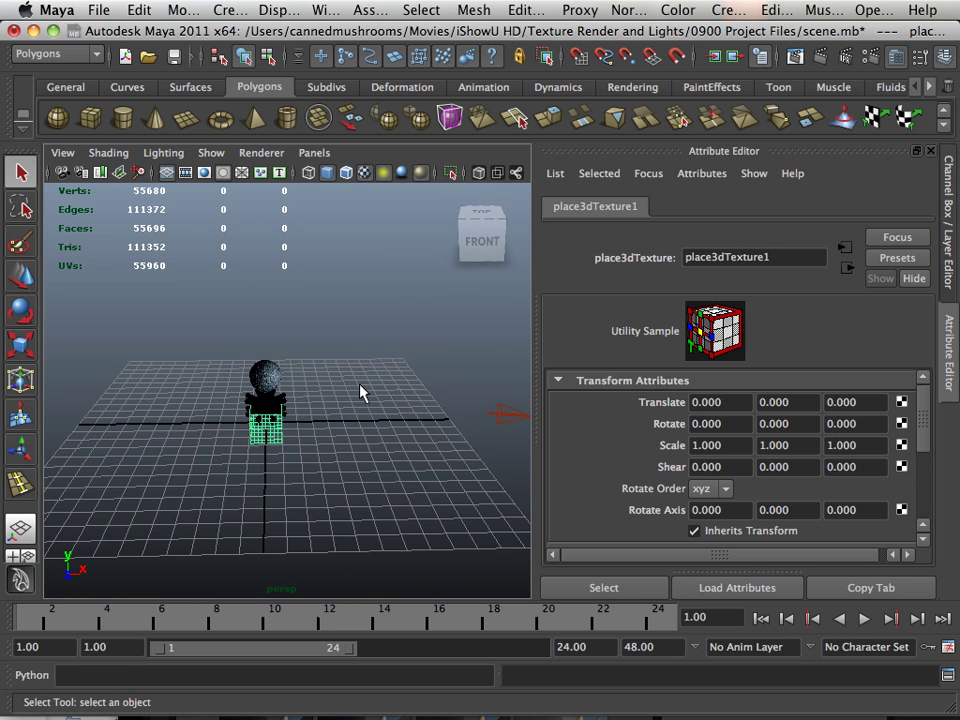
pyautogui.keyDown('alt'); pyautogui.moveTo(362, 392); pyautogui.dragTo(332, 407, button='right'); pyautogui.keyUp('alt')
pyautogui.keyDown('alt'); pyautogui.moveTo(332, 407); pyautogui.dragTo(272, 388, button='middle'); pyautogui.keyUp('alt')
# Check spotLight1's settings, then reframe the view on the sphere and spiky object.
pyautogui.moveTo(335, 380); pyautogui.dragTo(409, 467)
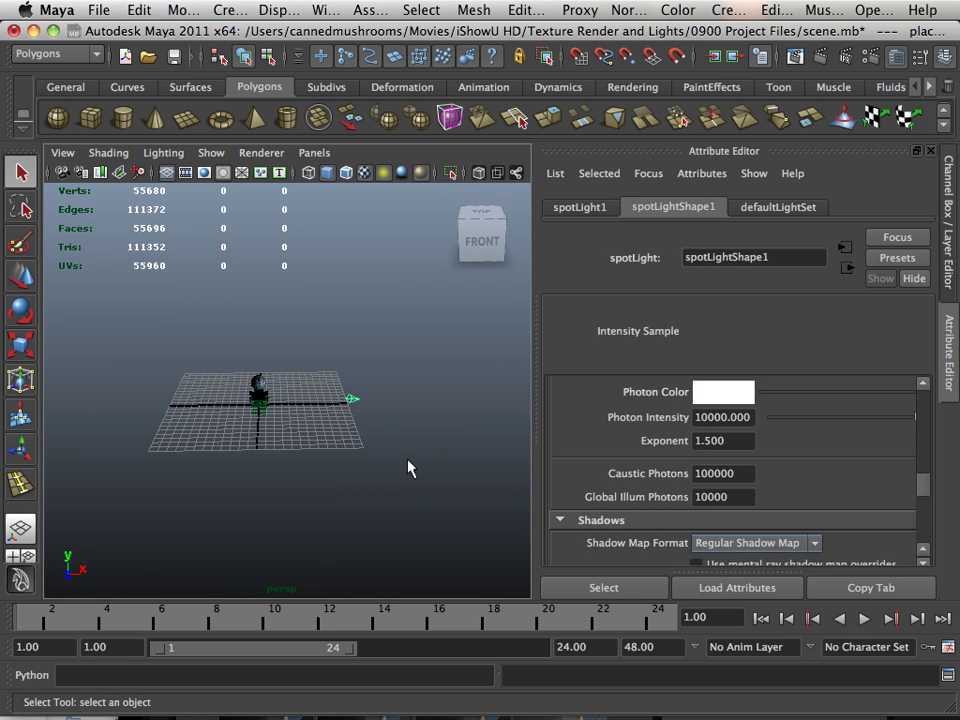
pyautogui.click(409, 467)
pyautogui.keyDown('alt'); pyautogui.moveTo(281, 471); pyautogui.dragTo(111, 332); pyautogui.keyUp('alt')
pyautogui.keyDown('alt'); pyautogui.moveTo(111, 332); pyautogui.dragTo(263, 430, button='right'); pyautogui.keyUp('alt')
pyautogui.keyDown('alt'); pyautogui.moveTo(263, 430); pyautogui.dragTo(232, 448, button='middle'); pyautogui.keyUp('alt')
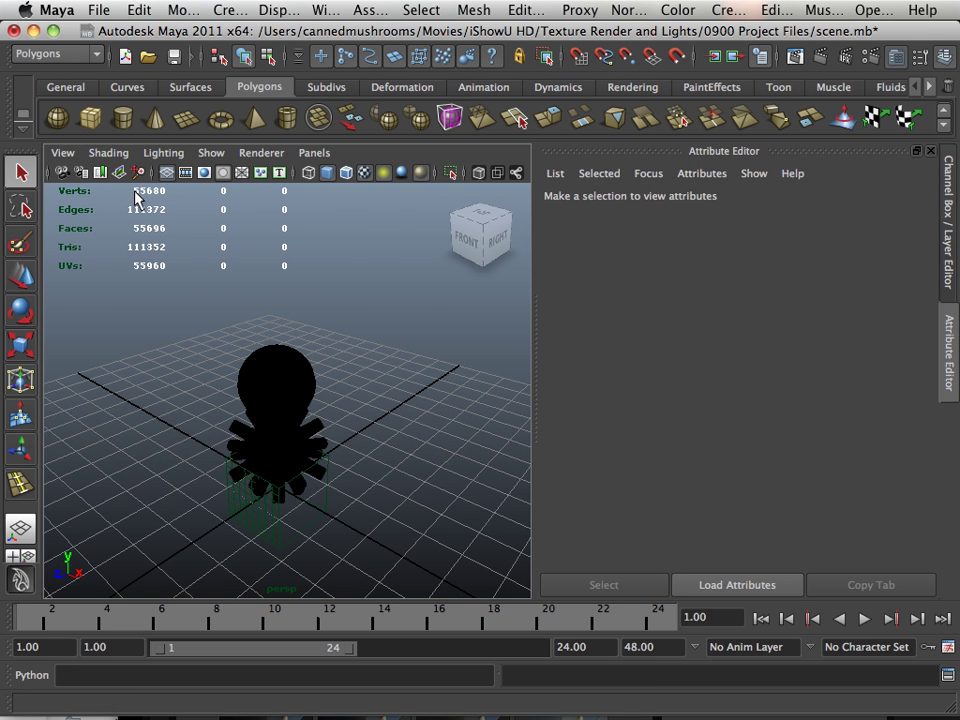
# Create a new polygon cube and raise it above the grid along Y.
pyautogui.click(90, 118)
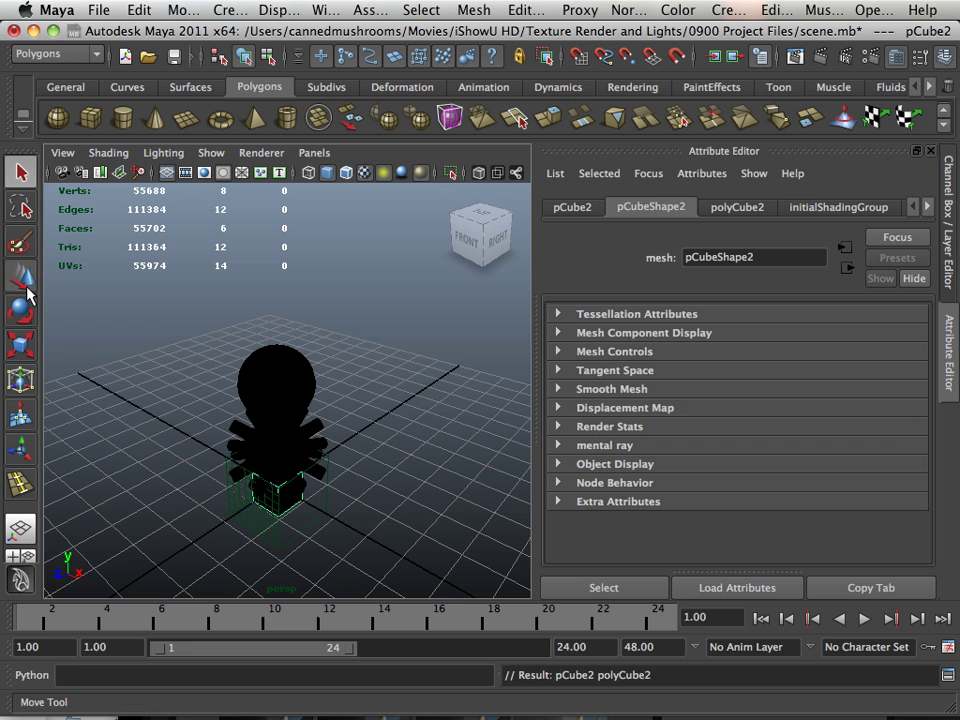
pyautogui.click(27, 286)
pyautogui.moveTo(276, 434); pyautogui.dragTo(277, 413)
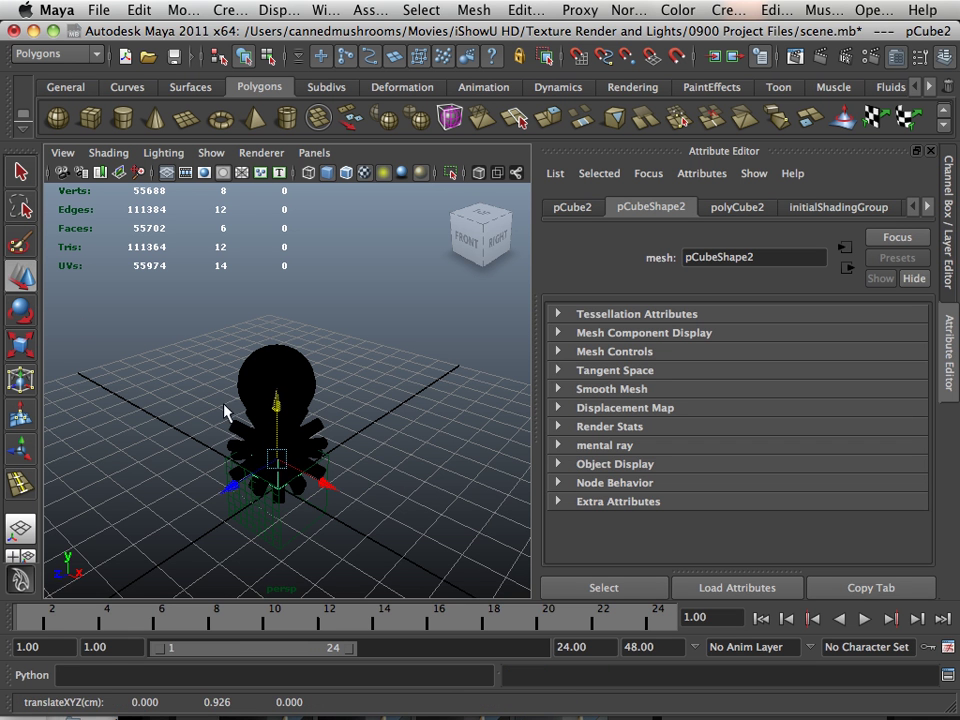
# Scale the cube to roughly 28.7 × 14.0 × 19.5 so it encloses the scene.
pyautogui.click(19, 352)
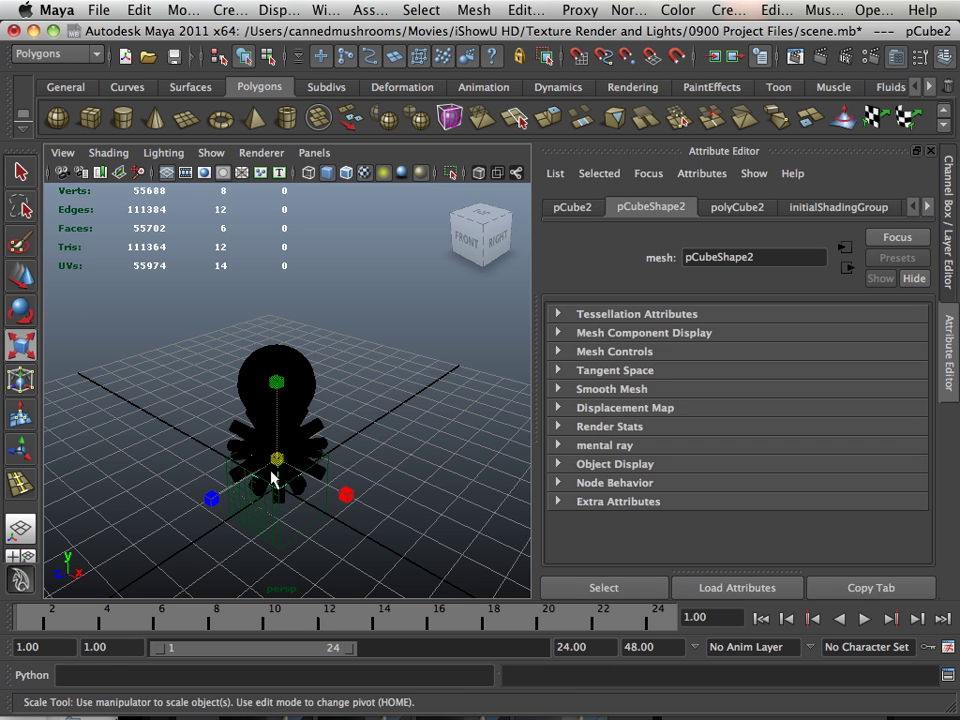
pyautogui.moveTo(276, 462); pyautogui.dragTo(157, 476)
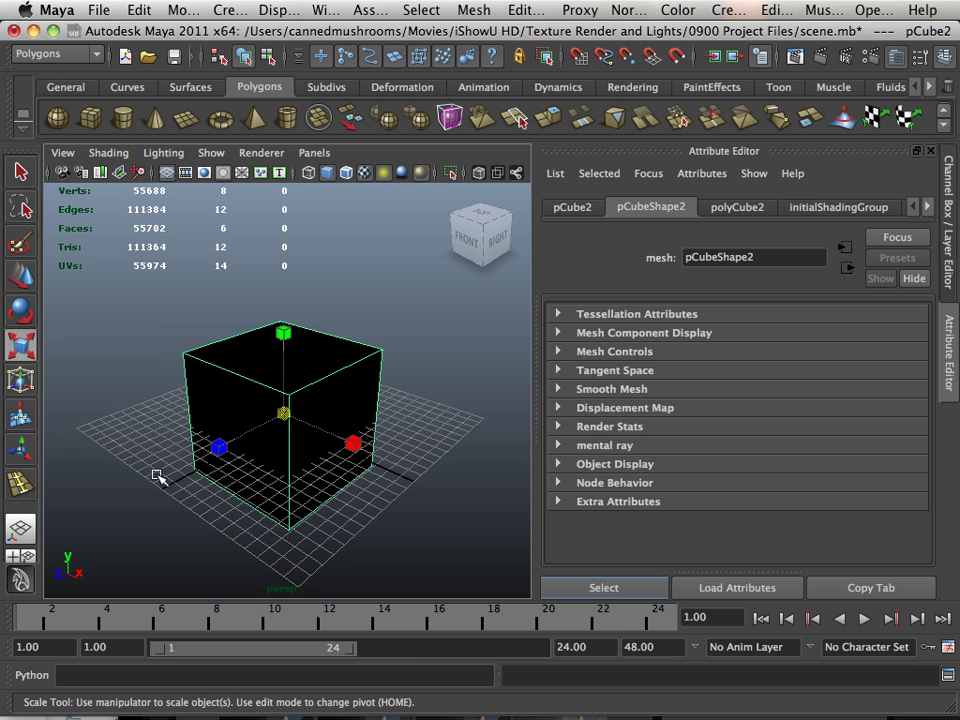
pyautogui.moveTo(272, 410); pyautogui.dragTo(253, 398)
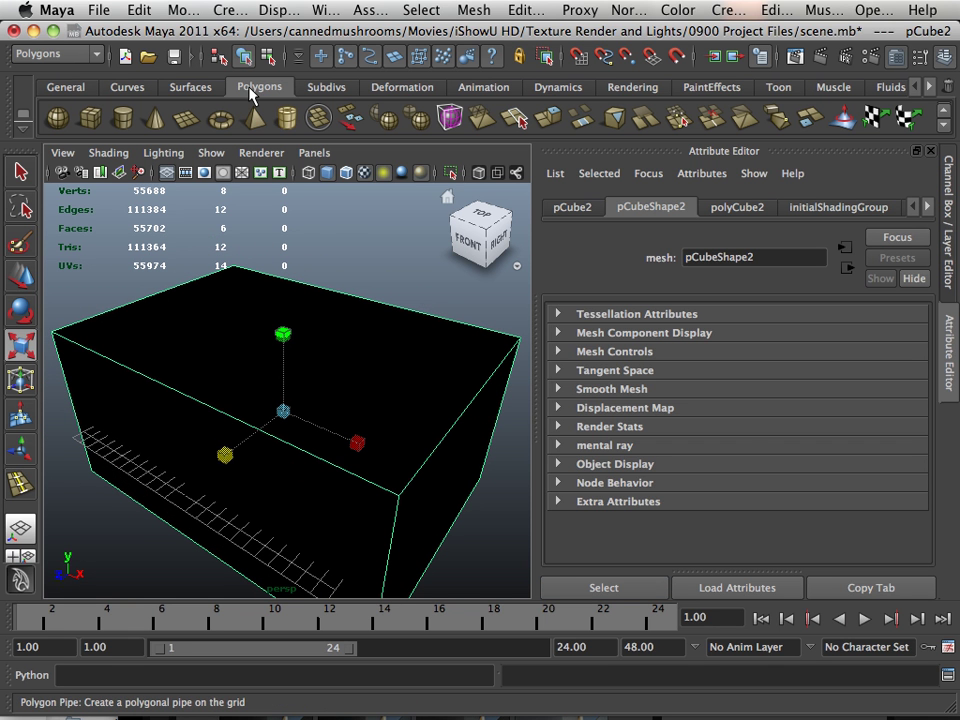
# Insert four edge loops across the box's top and sides with the Insert Edge Loop Tool.
pyautogui.click(470, 12)
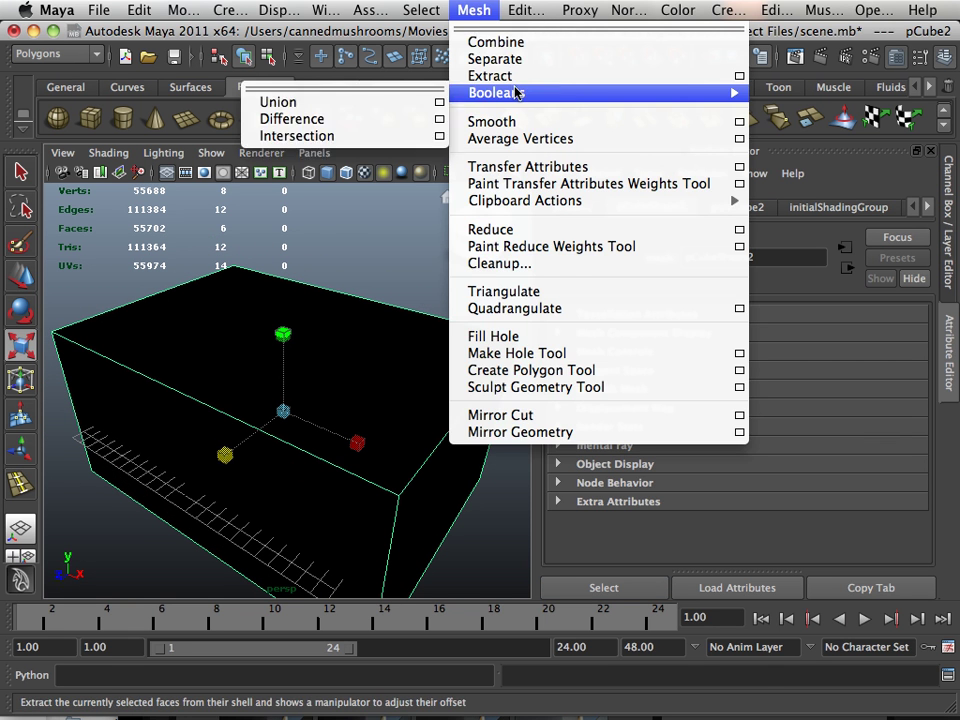
pyautogui.click(578, 166)
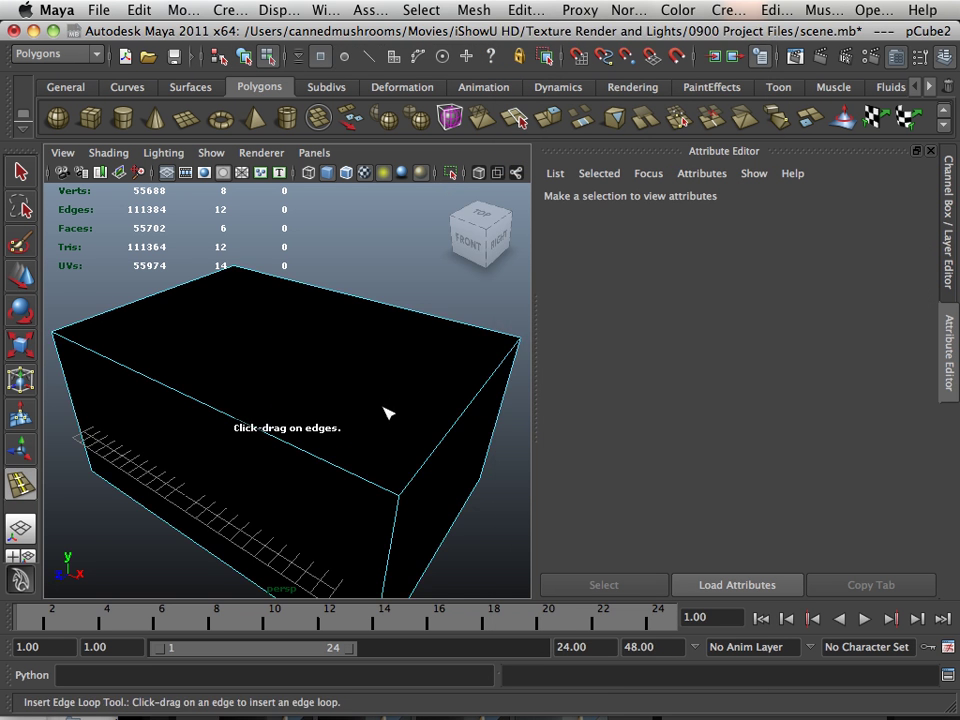
pyautogui.keyDown('alt'); pyautogui.moveTo(386, 413); pyautogui.dragTo(300, 450); pyautogui.keyUp('alt')
pyautogui.click(410, 425)
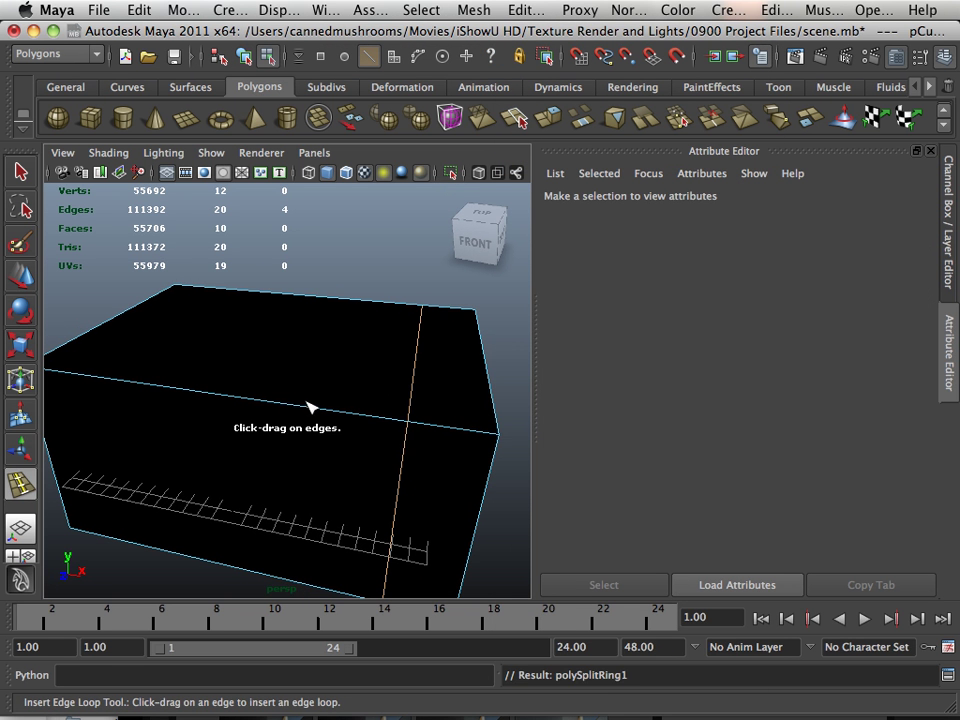
pyautogui.click(306, 409)
pyautogui.keyDown('alt'); pyautogui.moveTo(369, 407); pyautogui.dragTo(278, 450); pyautogui.keyUp('alt')
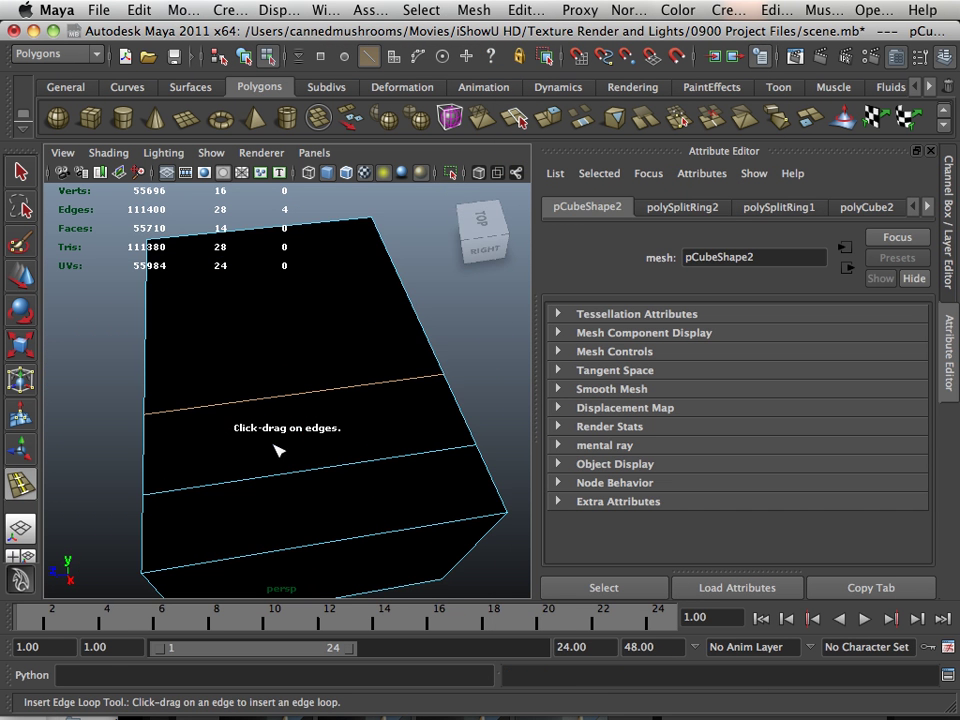
pyautogui.keyDown('alt'); pyautogui.moveTo(352, 465); pyautogui.dragTo(318, 455); pyautogui.keyUp('alt')
pyautogui.click(318, 455)
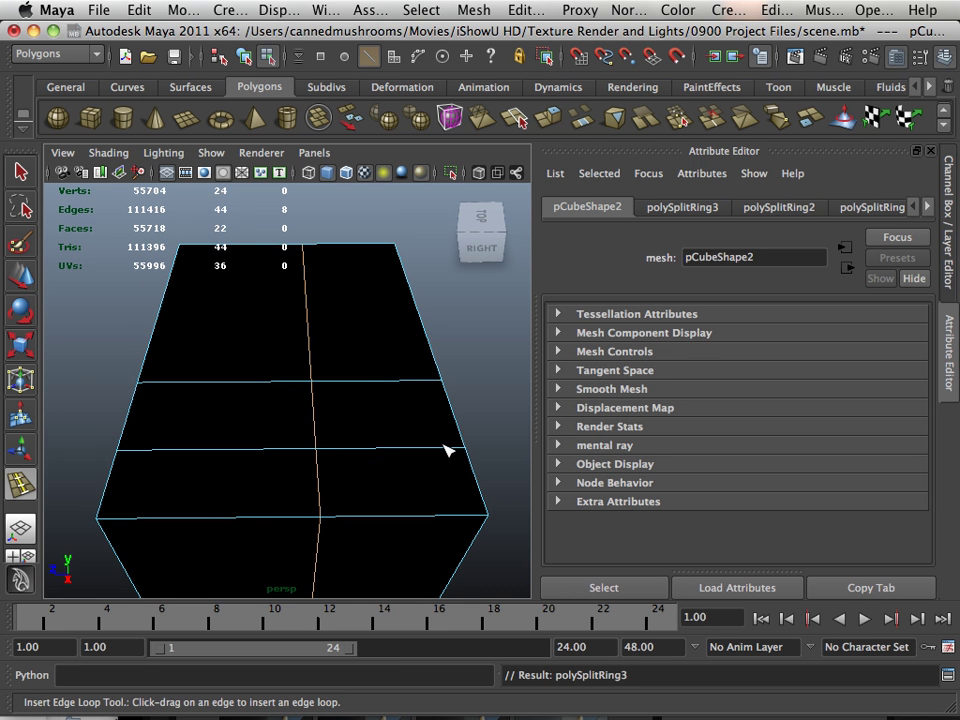
pyautogui.moveTo(437, 451); pyautogui.dragTo(437, 451)
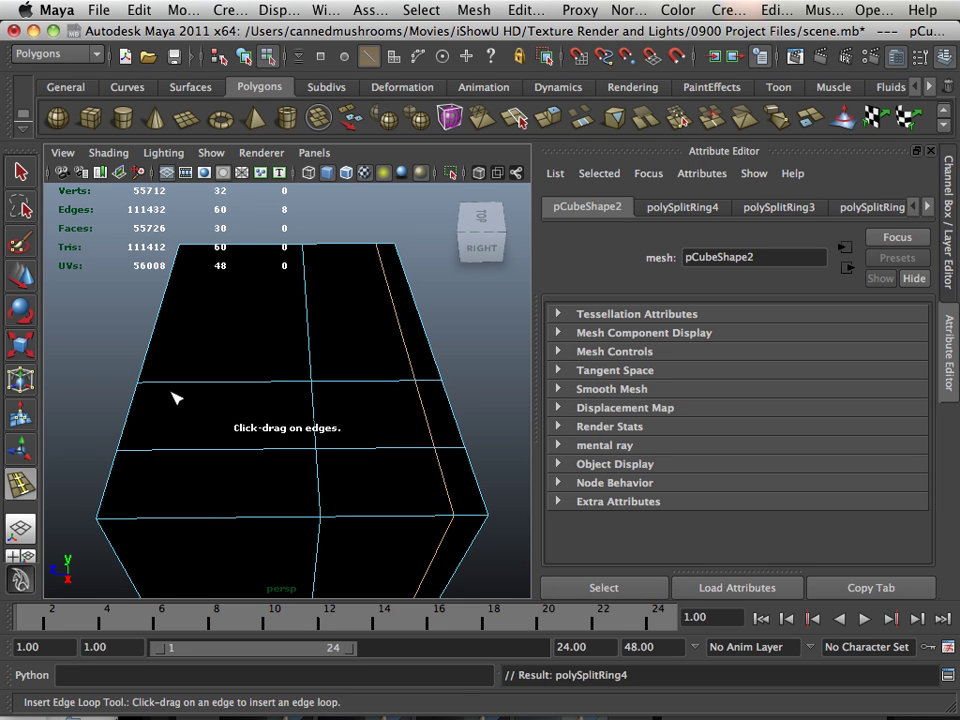
pyautogui.click(28, 284)
pyautogui.moveTo(335, 423); pyautogui.dragTo(336, 388, button='right')
# Remove one top face of the box to create the roof opening.
pyautogui.click(345, 437)
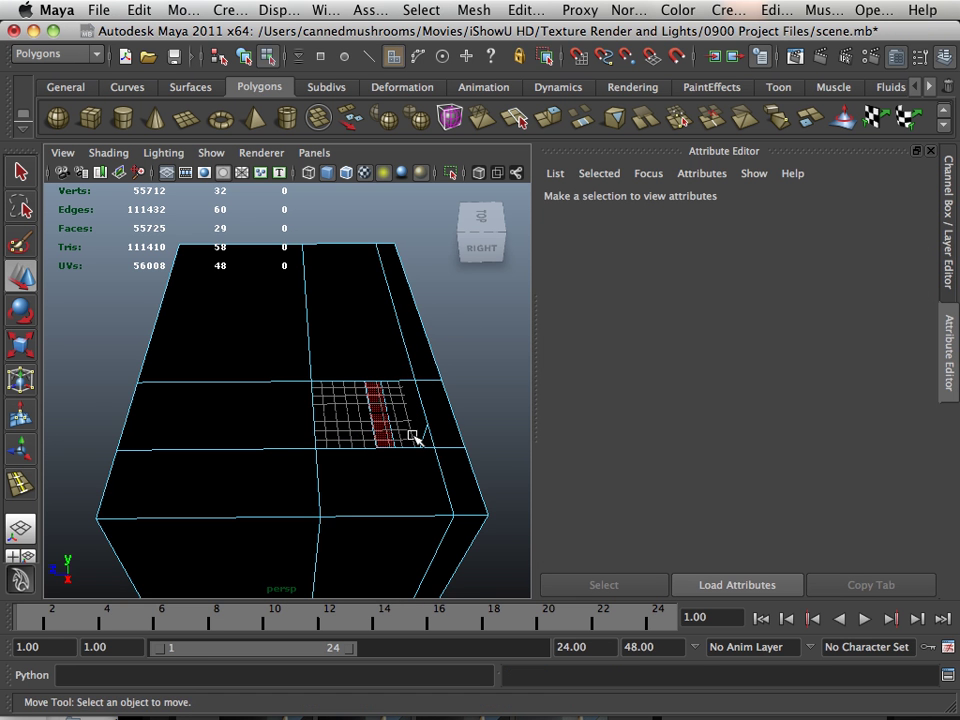
pyautogui.keyDown('alt'); pyautogui.moveTo(411, 435); pyautogui.dragTo(154, 418, button='right'); pyautogui.keyUp('alt')
pyautogui.keyDown('alt'); pyautogui.moveTo(253, 386); pyautogui.dragTo(357, 376); pyautogui.keyUp('alt')
pyautogui.moveTo(310, 400); pyautogui.dragTo(332, 347, button='right')
pyautogui.click(305, 381)
pyautogui.click(305, 381)
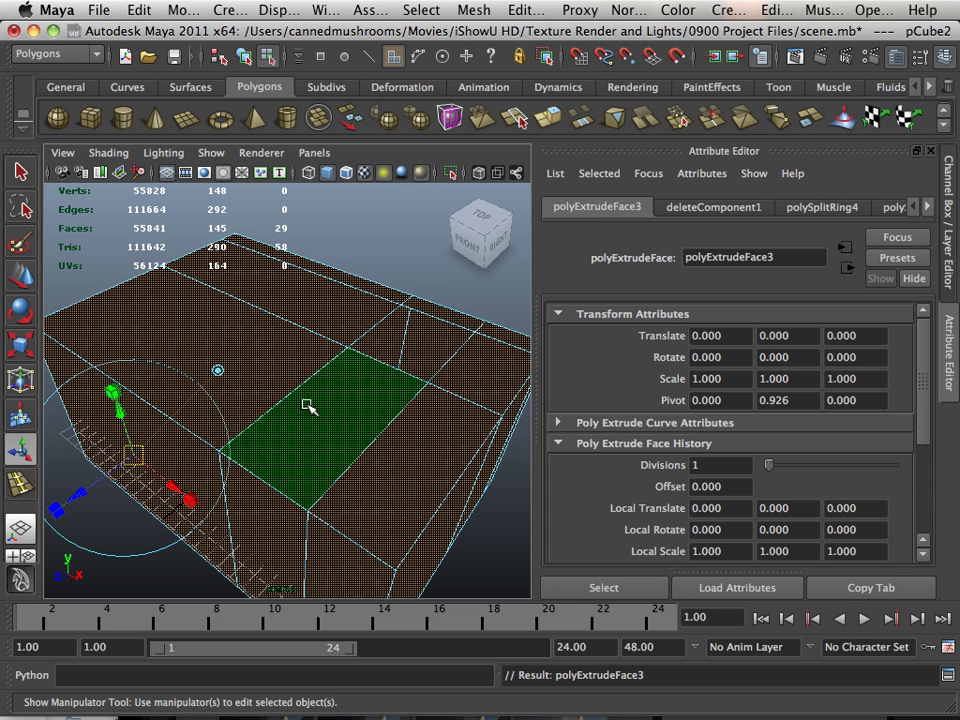
# Enable Keep Faces Together and extrude the remaining faces with Local Translate Z 0.471.
pyautogui.moveTo(86, 488); pyautogui.dragTo(80, 492)
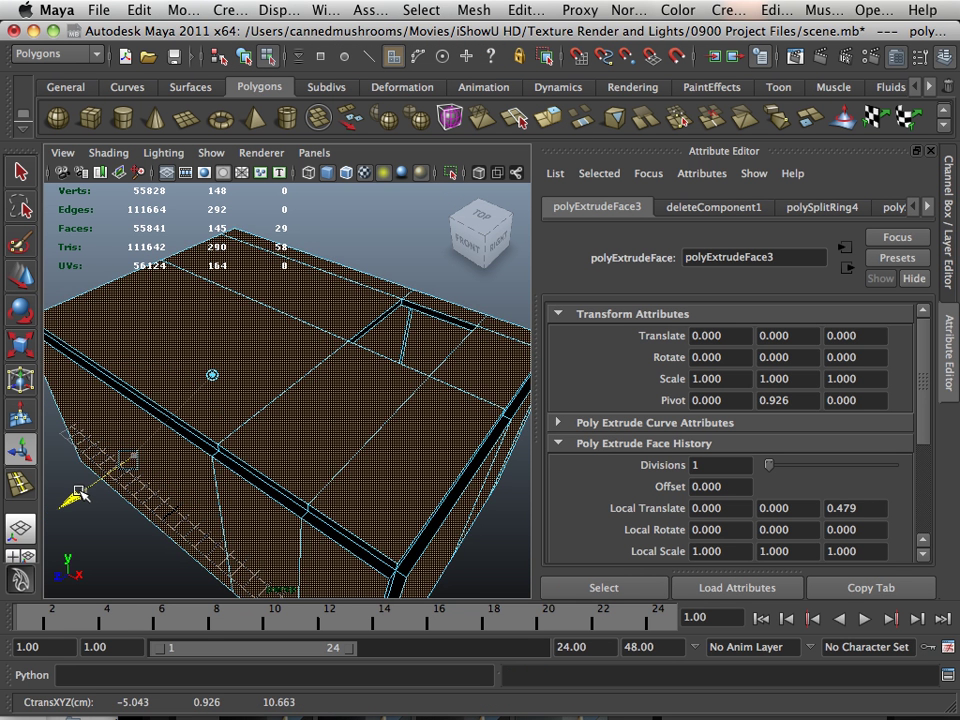
pyautogui.press('z')
pyautogui.press('z')
pyautogui.press('z')
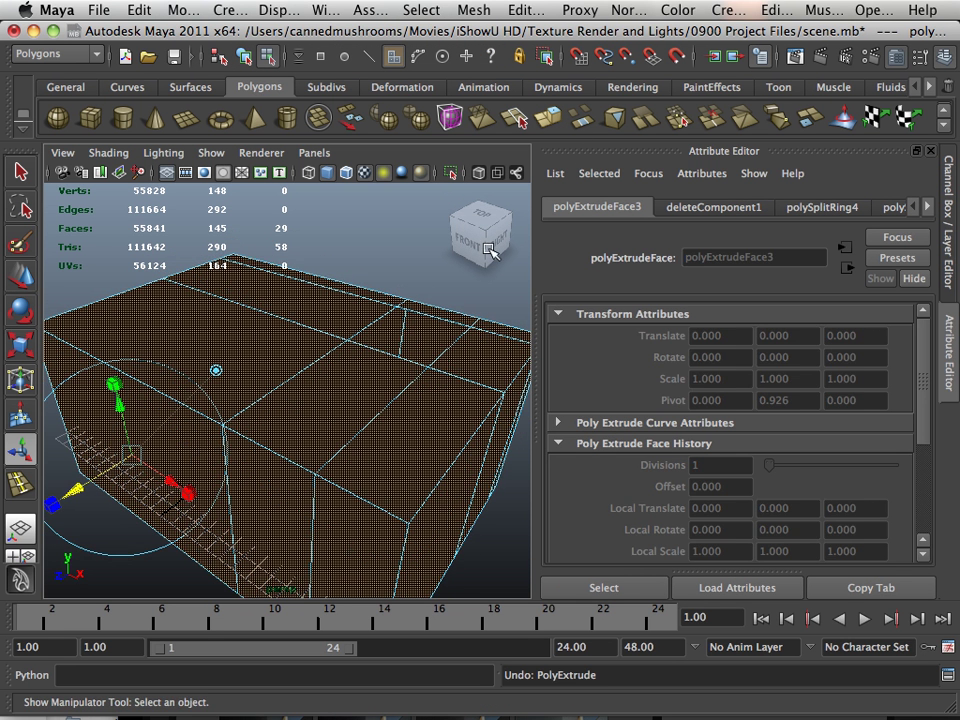
pyautogui.click(474, 10)
pyautogui.moveTo(527, 10)
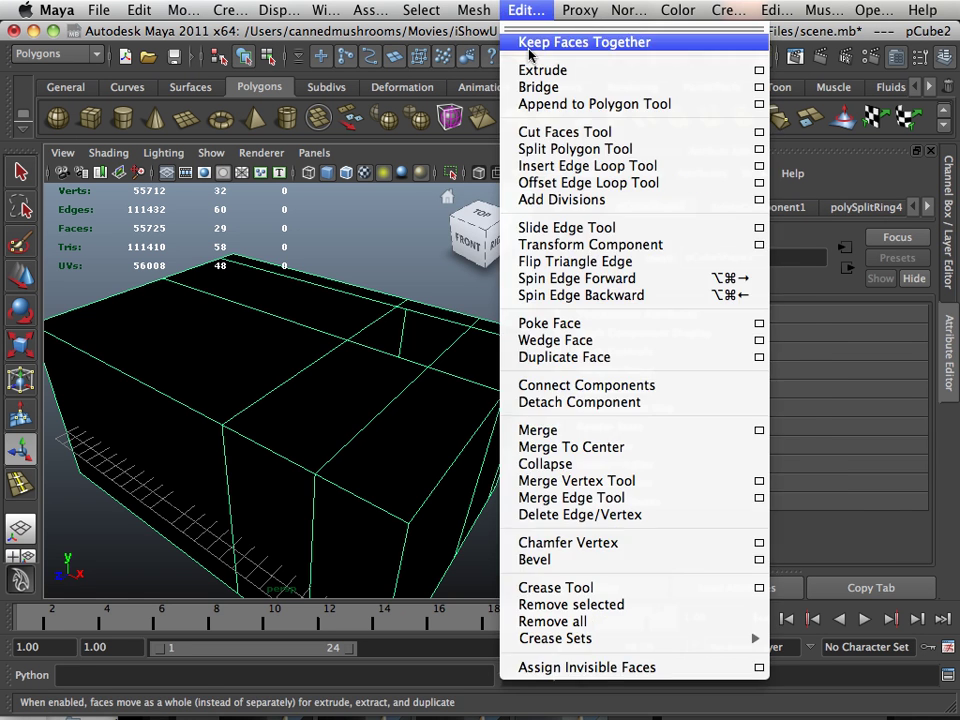
pyautogui.click(525, 40)
pyautogui.click(548, 118)
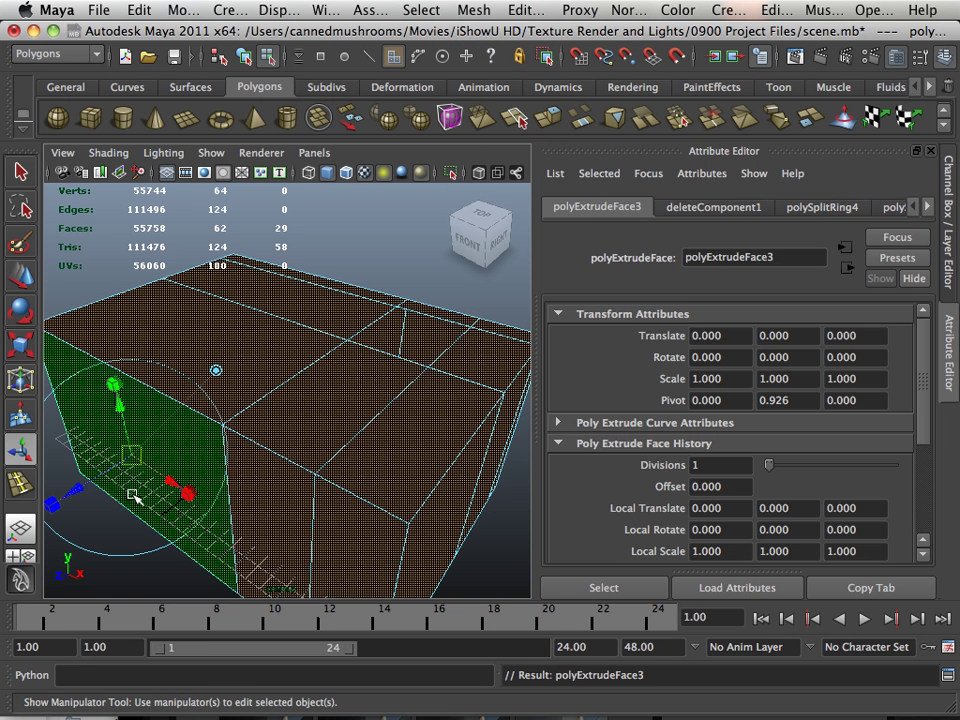
pyautogui.moveTo(86, 488); pyautogui.dragTo(283, 484)
pyautogui.keyDown('alt'); pyautogui.moveTo(283, 484); pyautogui.dragTo(364, 489, button='right'); pyautogui.keyUp('alt')
pyautogui.keyDown('alt'); pyautogui.moveTo(364, 489); pyautogui.dragTo(392, 429); pyautogui.keyUp('alt')
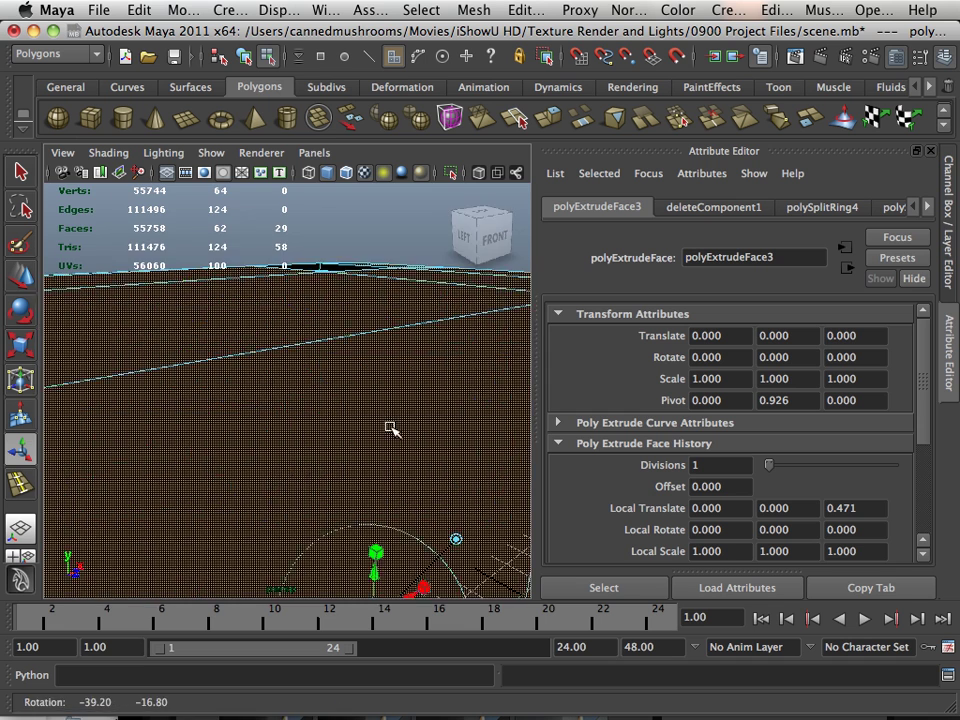
pyautogui.keyDown('alt'); pyautogui.moveTo(392, 429); pyautogui.dragTo(533, 484, button='right'); pyautogui.keyUp('alt')
pyautogui.keyDown('alt'); pyautogui.moveTo(533, 484); pyautogui.dragTo(381, 420, button='middle'); pyautogui.keyUp('alt')
pyautogui.keyDown('alt'); pyautogui.moveTo(381, 420); pyautogui.dragTo(332, 349); pyautogui.keyUp('alt')
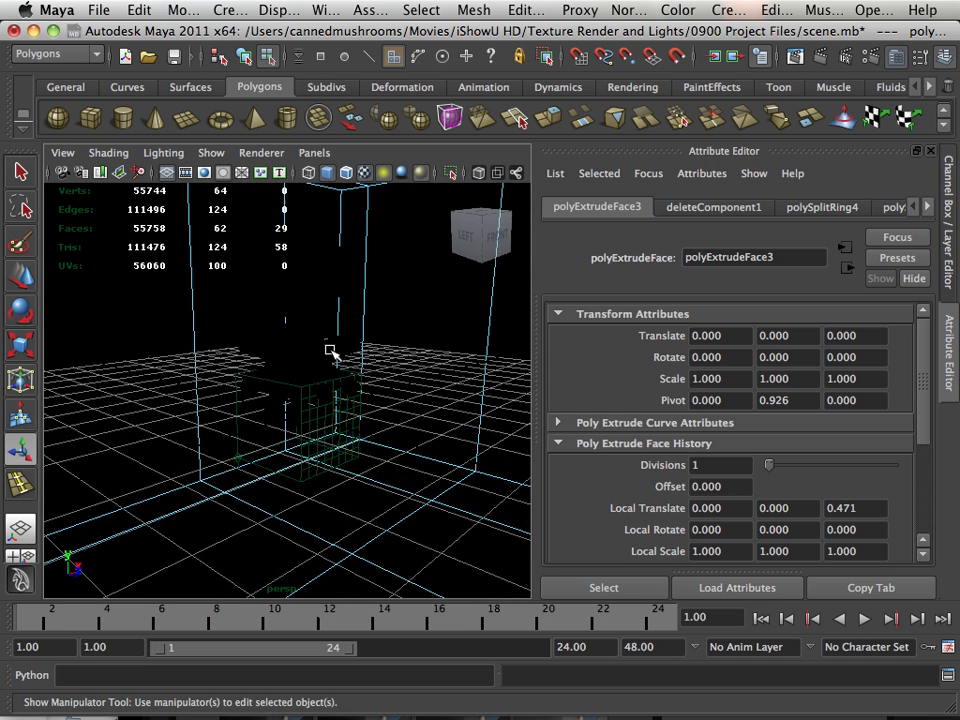
# Lower the sphere with the Move tool so it rests on the star shape.
pyautogui.rightClick(322, 347)
pyautogui.click(393, 325)
pyautogui.click(288, 344)
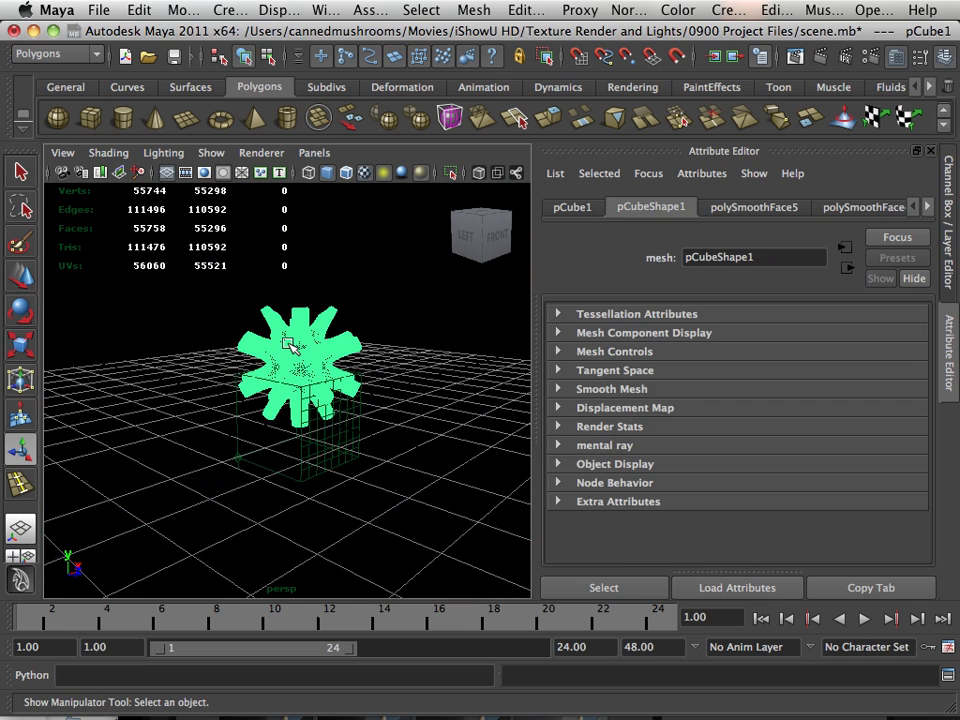
pyautogui.click(316, 272)
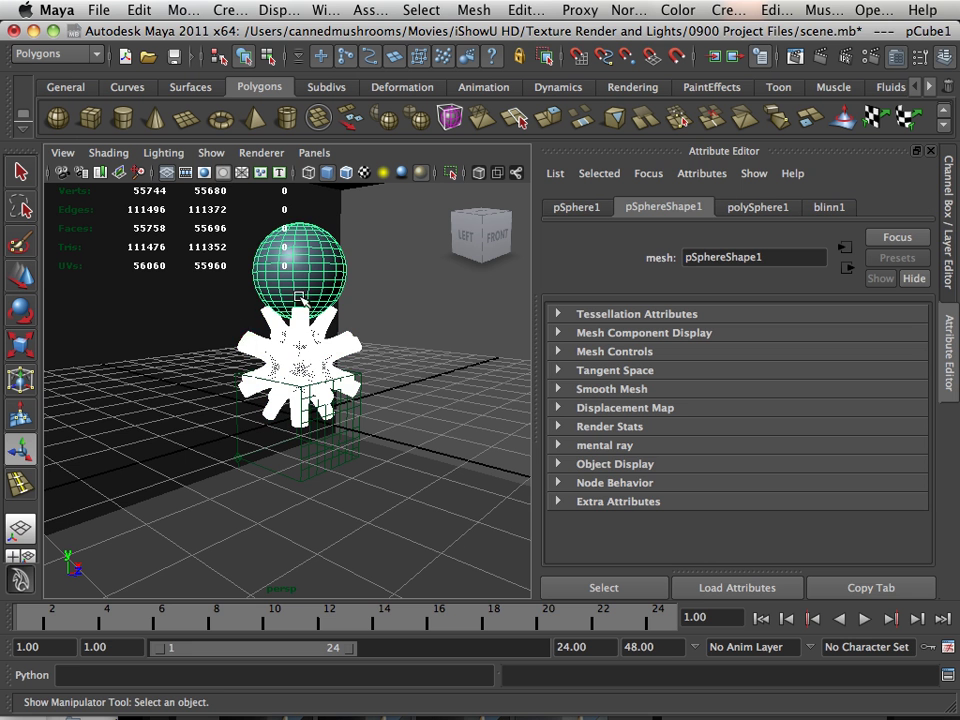
pyautogui.click(22, 280)
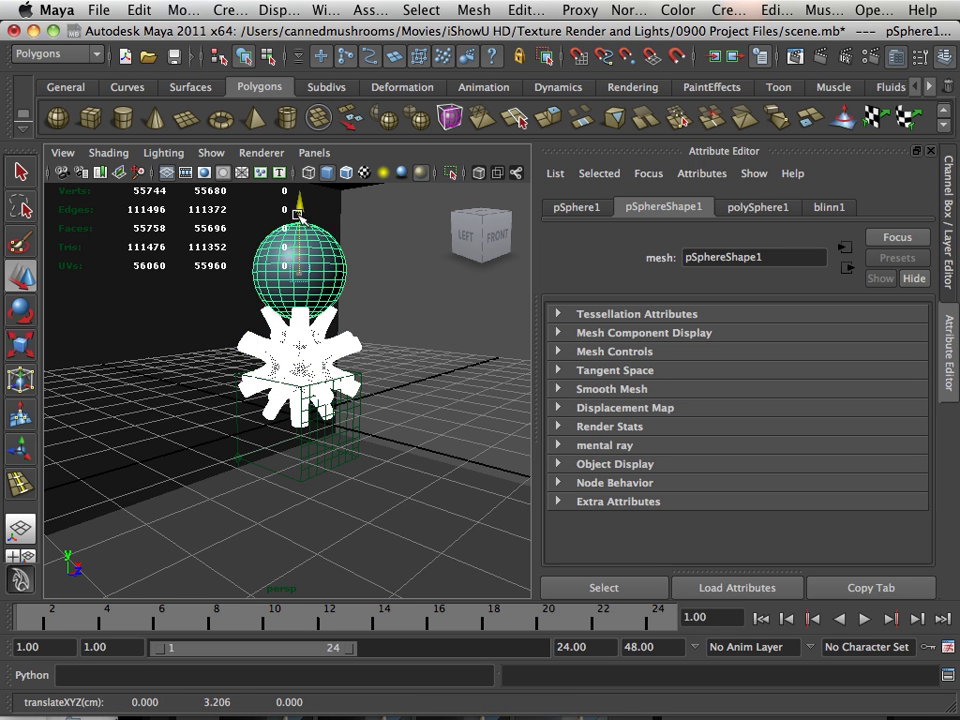
pyautogui.moveTo(280, 300); pyautogui.dragTo(291, 444)
# Move place3dTexture1 down to Translate Y -2.746.
pyautogui.click(302, 389)
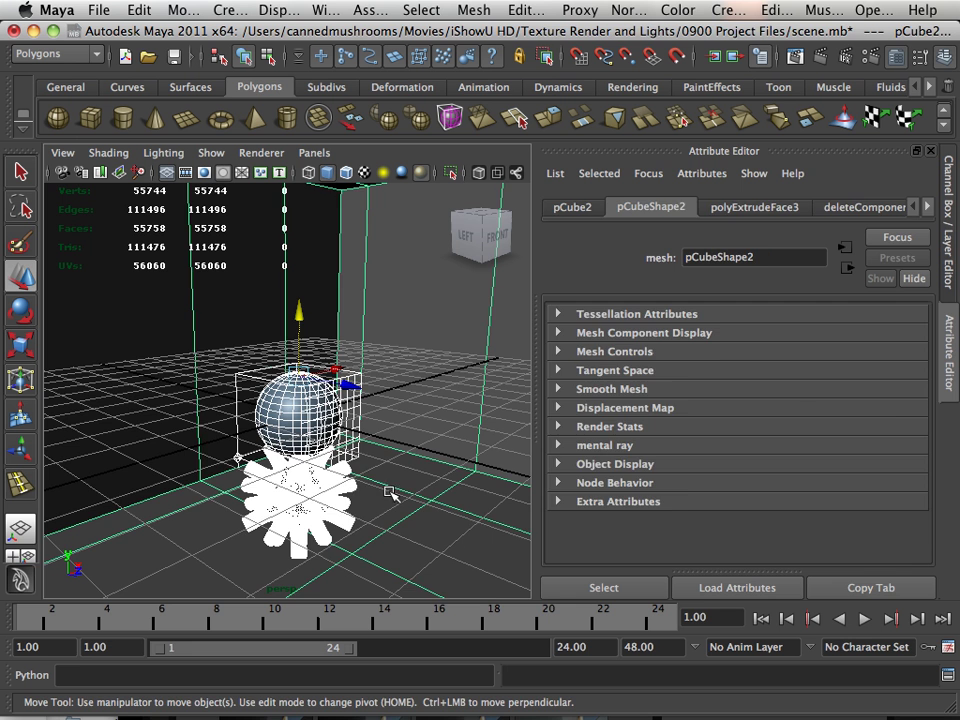
pyautogui.click(300, 373)
pyautogui.moveTo(302, 332)
pyautogui.mouseDown()
pyautogui.moveTo(300, 432)
pyautogui.moveTo(360, 311)
pyautogui.moveTo(317, 332)
pyautogui.moveTo(311, 362)
pyautogui.moveTo(311, 342)
pyautogui.mouseUp()
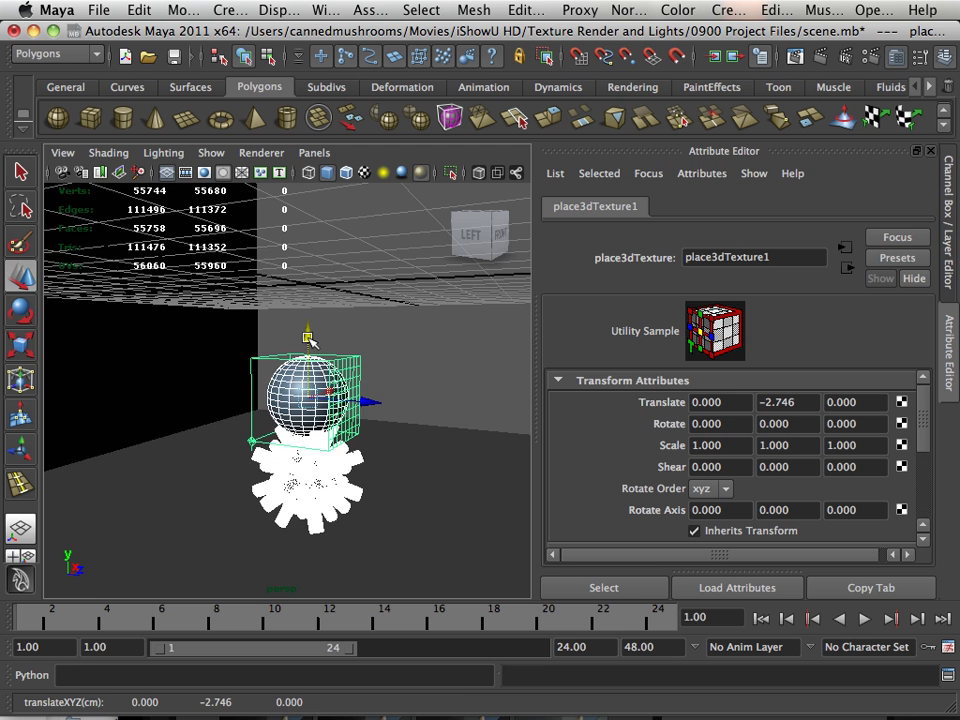
pyautogui.keyDown('alt'); pyautogui.moveTo(461, 411); pyautogui.dragTo(268, 372, button='right'); pyautogui.keyUp('alt')
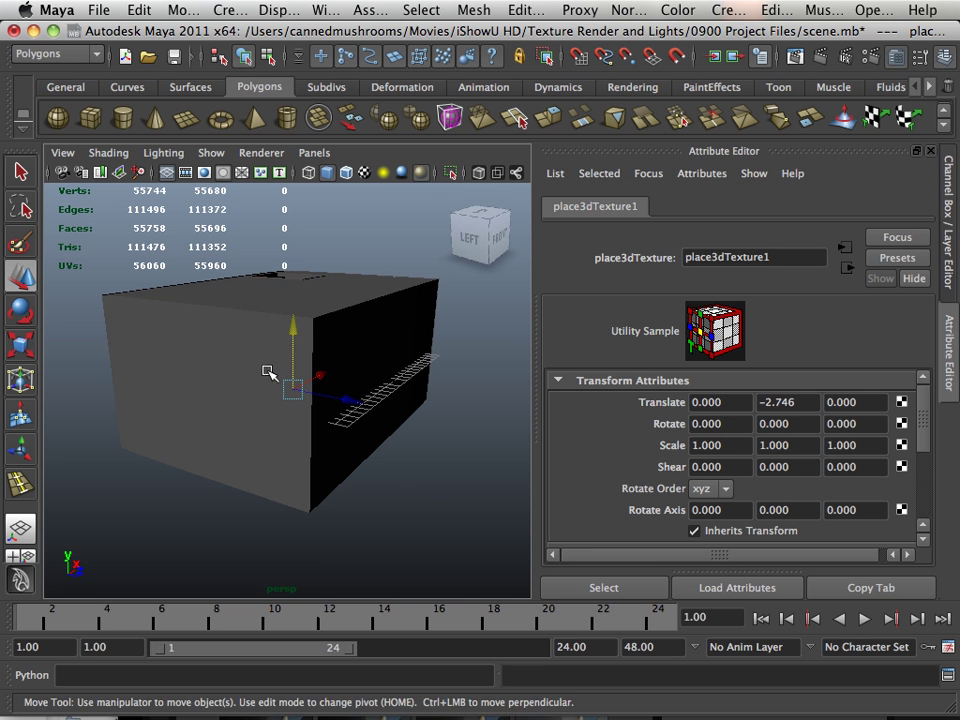
# Hide the viewport grid through Display > Grid.
pyautogui.click(287, 8)
pyautogui.click(272, 39)
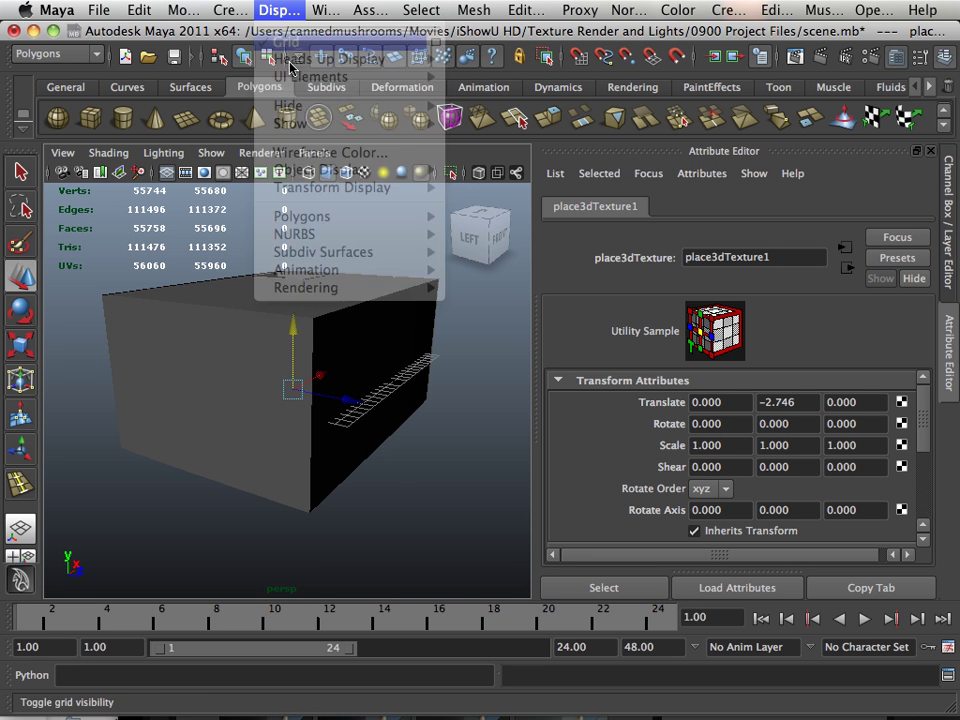
pyautogui.keyDown('alt'); pyautogui.moveTo(235, 330); pyautogui.dragTo(290, 300, button='right'); pyautogui.keyUp('alt')
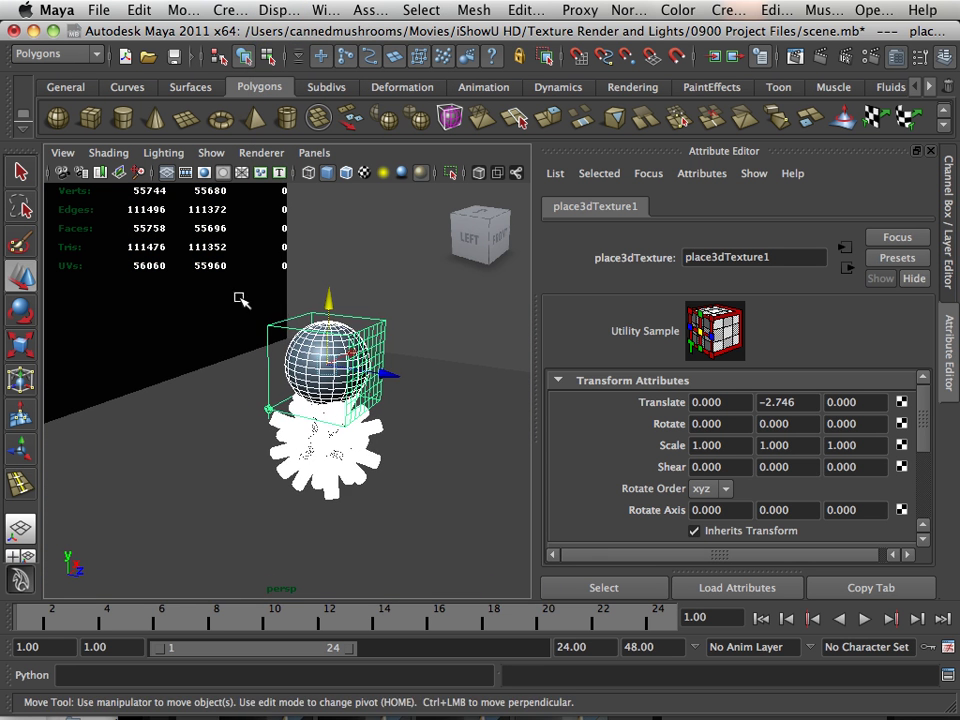
pyautogui.keyDown('alt'); pyautogui.moveTo(240, 298); pyautogui.dragTo(370, 372); pyautogui.keyUp('alt')
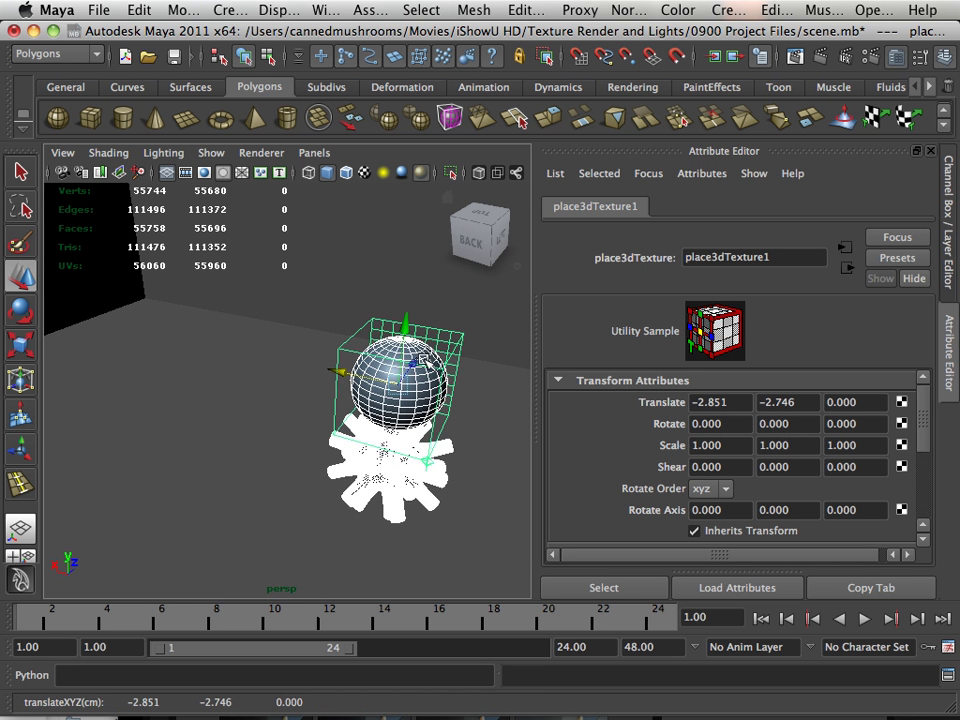
# Move place3dTexture1 to Translate X -2.851 and Z 3.682, then view the box from above.
pyautogui.moveTo(300, 330); pyautogui.dragTo(249, 333)
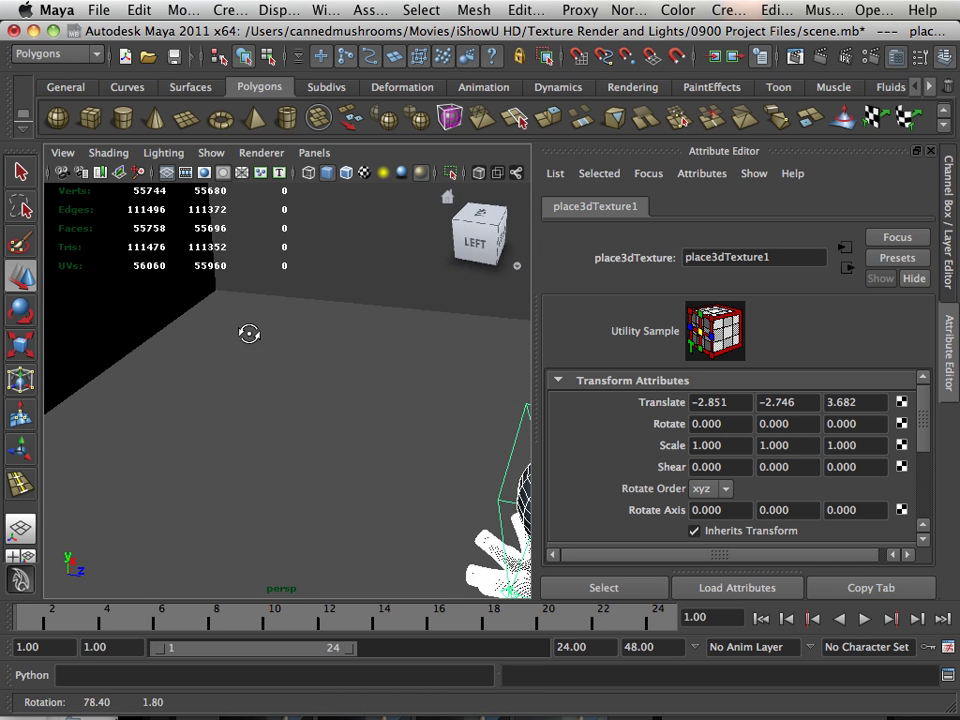
pyautogui.keyDown('alt'); pyautogui.moveTo(249, 333); pyautogui.dragTo(150, 302, button='right'); pyautogui.keyUp('alt')
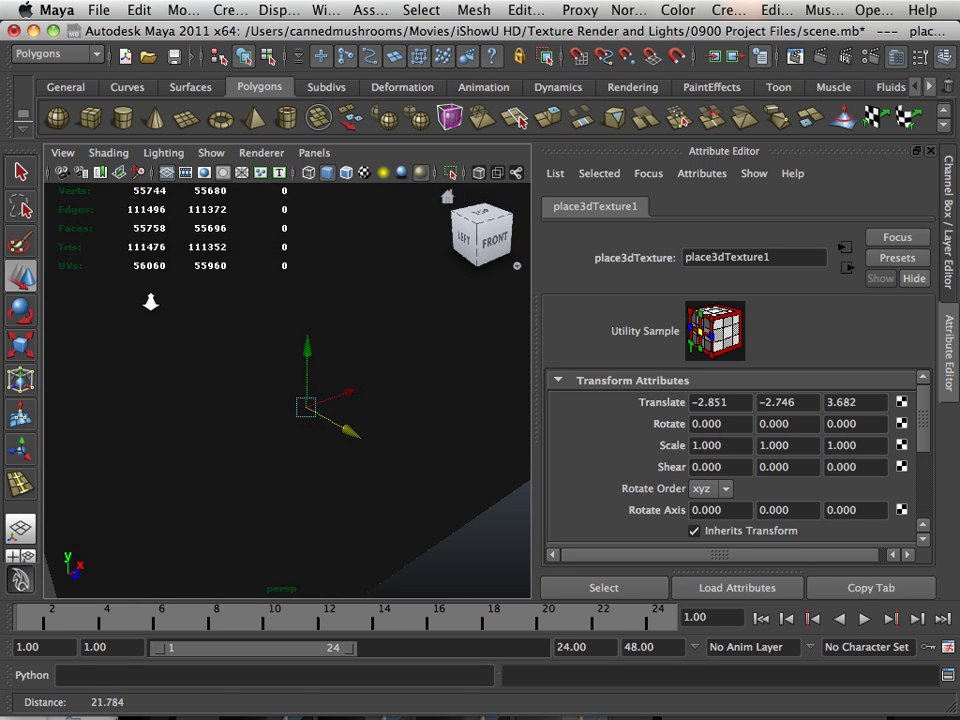
pyautogui.keyDown('alt'); pyautogui.moveTo(150, 302); pyautogui.dragTo(321, 345, button='middle'); pyautogui.keyUp('alt')
pyautogui.keyDown('alt'); pyautogui.moveTo(321, 345); pyautogui.dragTo(199, 433); pyautogui.keyUp('alt')
pyautogui.keyDown('alt'); pyautogui.moveTo(199, 433); pyautogui.dragTo(347, 429, button='right'); pyautogui.keyUp('alt')
pyautogui.keyDown('alt'); pyautogui.moveTo(347, 429); pyautogui.dragTo(160, 515, button='middle'); pyautogui.keyUp('alt')
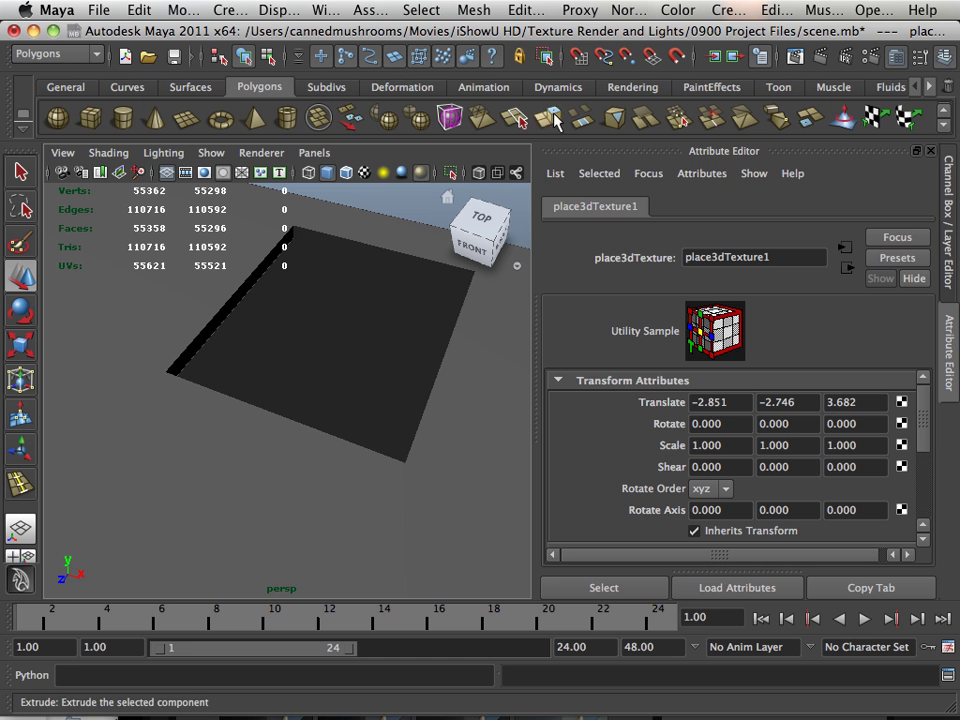
# Create an area light from the Rendering shelf and raise it to Translate Y 11.609.
pyautogui.click(640, 88)
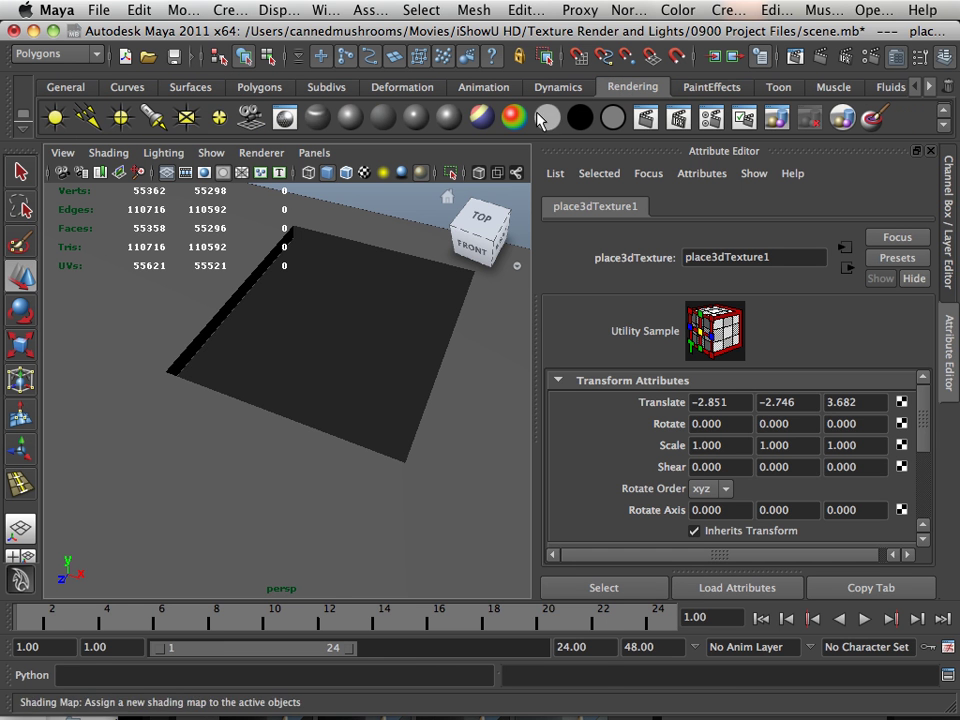
pyautogui.click(187, 117)
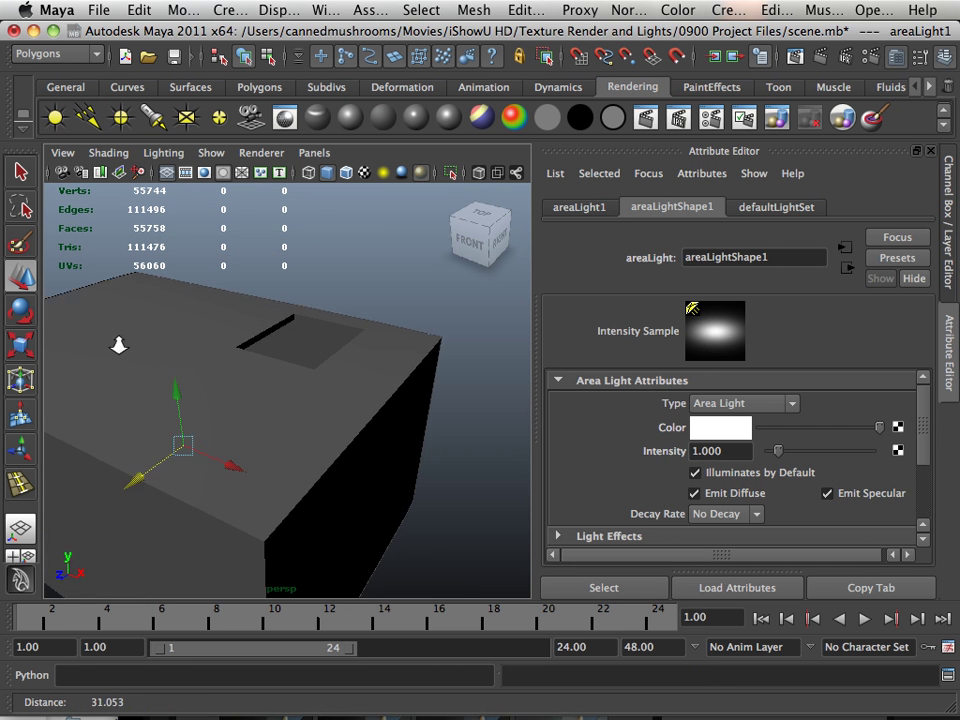
pyautogui.moveTo(195, 386); pyautogui.dragTo(196, 233)
pyautogui.keyDown('alt'); pyautogui.moveTo(196, 233); pyautogui.dragTo(302, 319, button='right'); pyautogui.keyUp('alt')
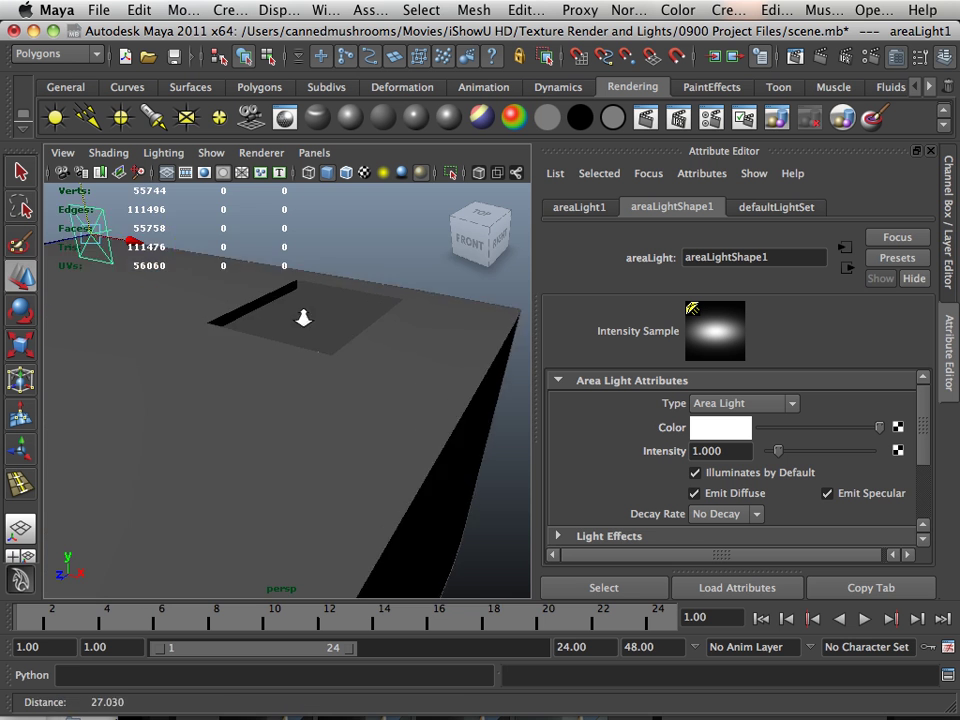
pyautogui.keyDown('alt'); pyautogui.moveTo(302, 319); pyautogui.dragTo(339, 362, button='middle'); pyautogui.keyUp('alt')
pyautogui.keyDown('alt'); pyautogui.moveTo(339, 362); pyautogui.dragTo(339, 392, button='right'); pyautogui.keyUp('alt')
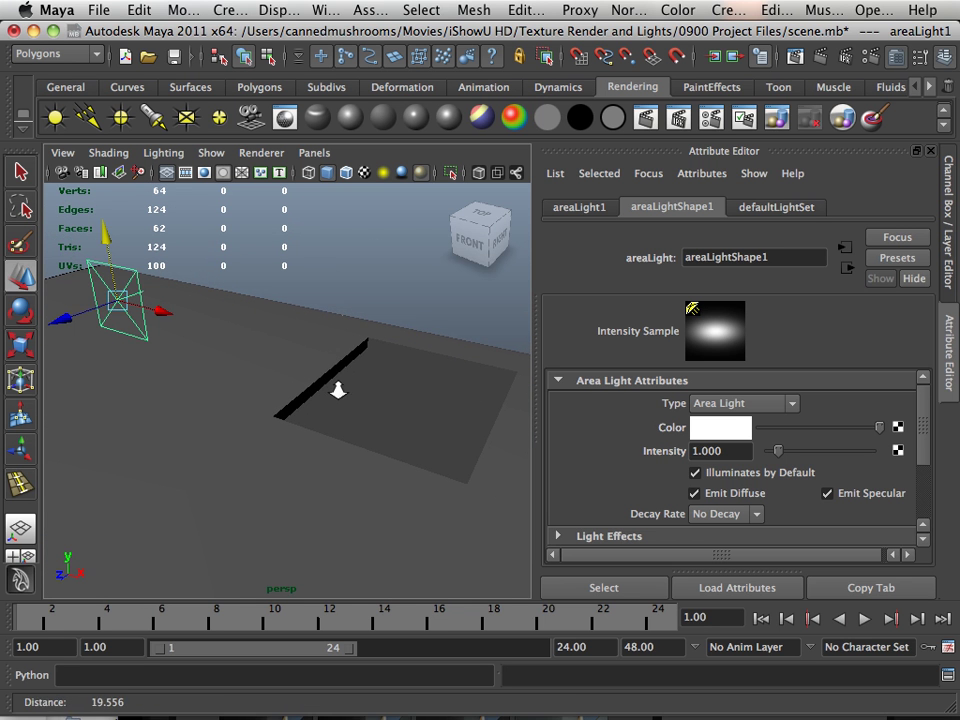
# Set the area light's Rotate X to -90 in the Channel Box so it faces down.
pyautogui.click(14, 311)
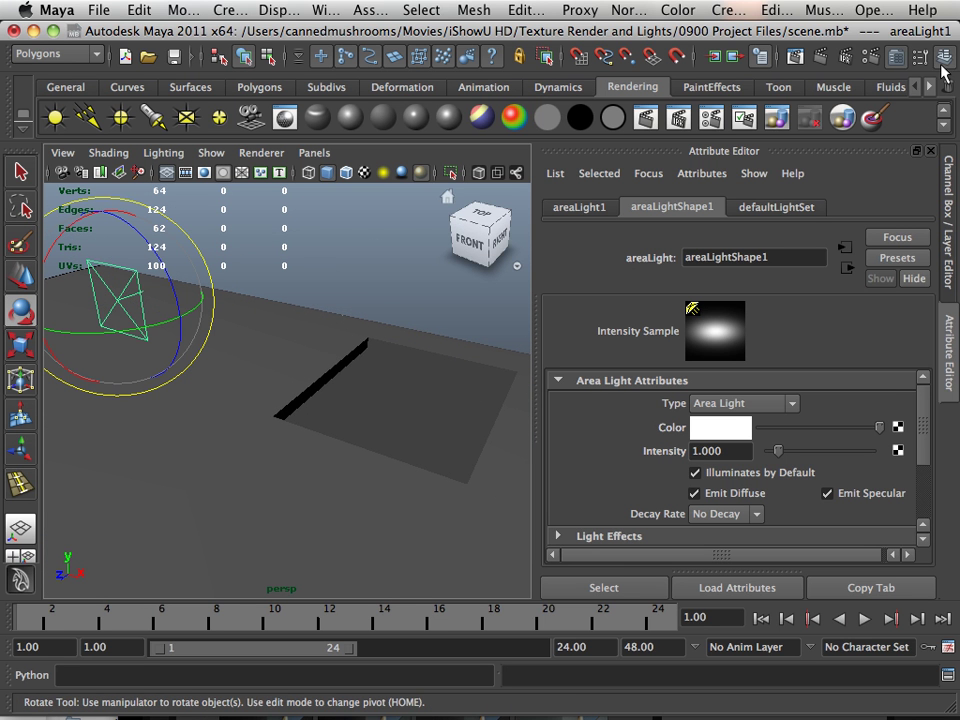
pyautogui.click(943, 58)
pyautogui.click(943, 58)
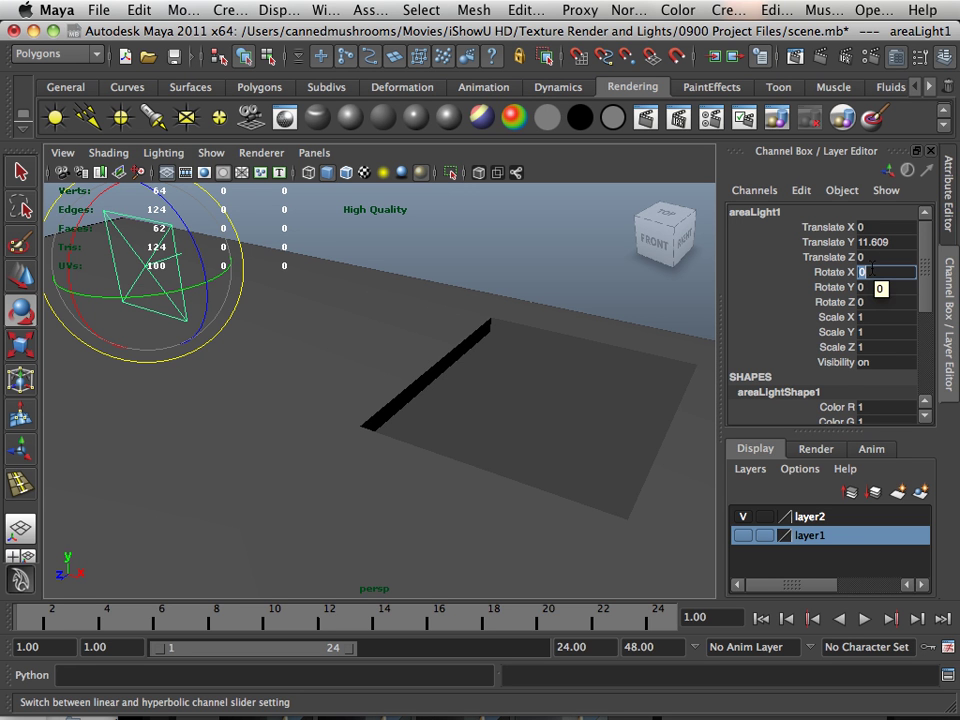
pyautogui.press('Return')
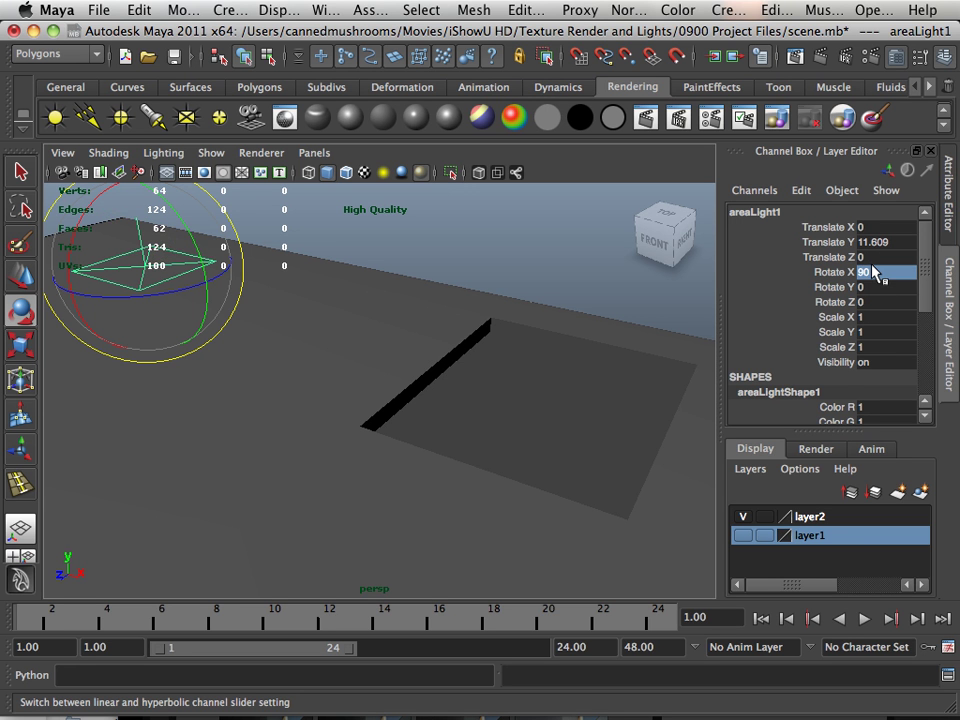
pyautogui.click(873, 268)
# In a full-size top view, move the area light over the roof opening.
pyautogui.press('w')
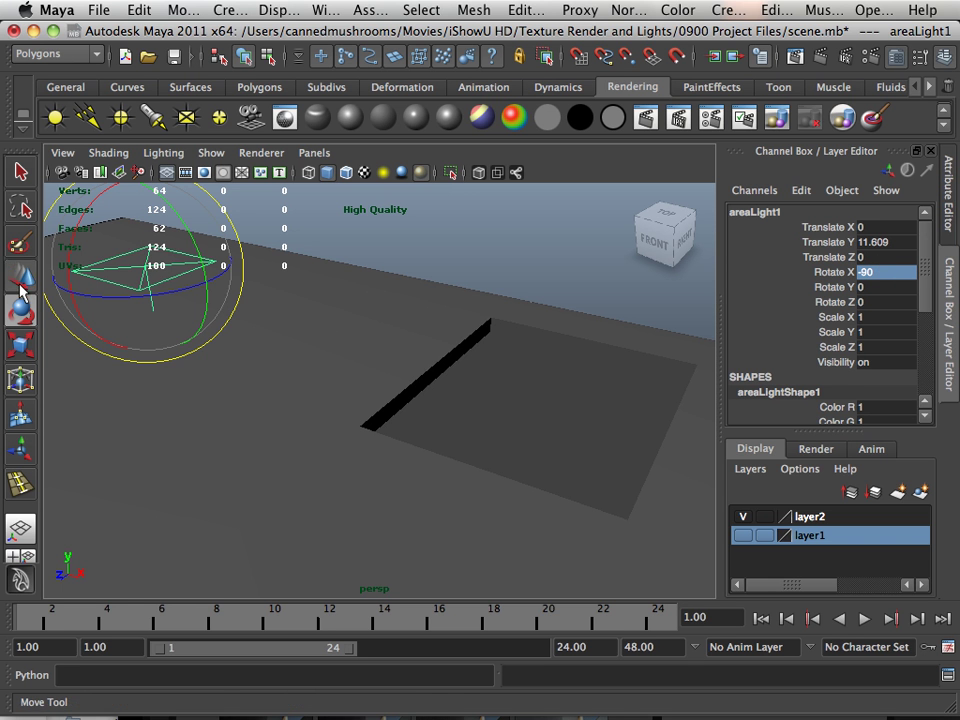
pyautogui.moveTo(170, 279); pyautogui.dragTo(630, 392)
pyautogui.press('space')
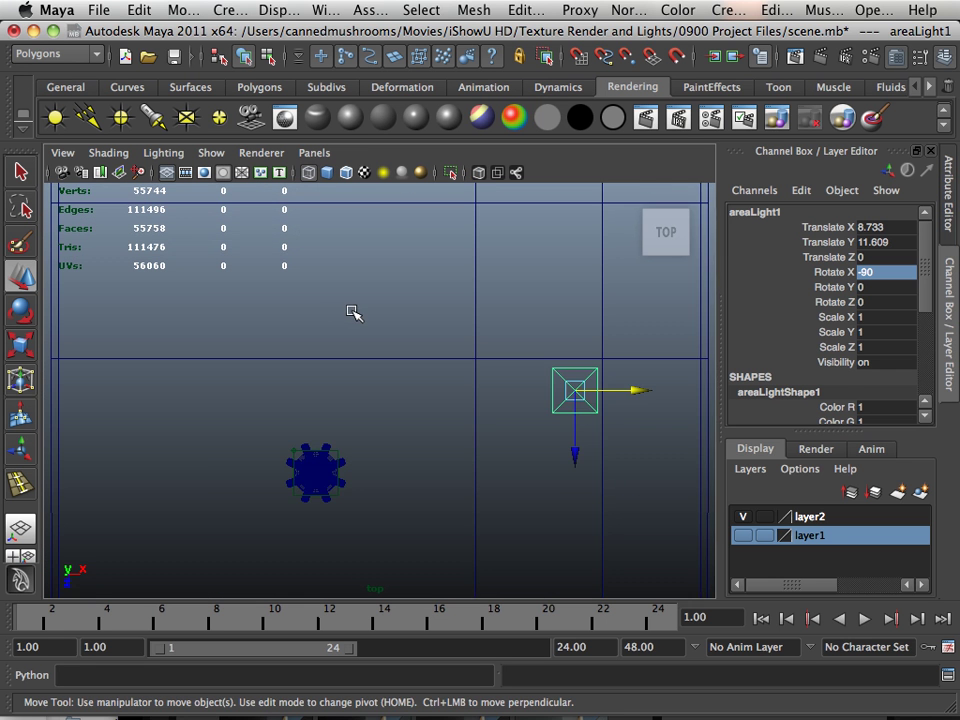
pyautogui.moveTo(485, 394); pyautogui.dragTo(464, 344)
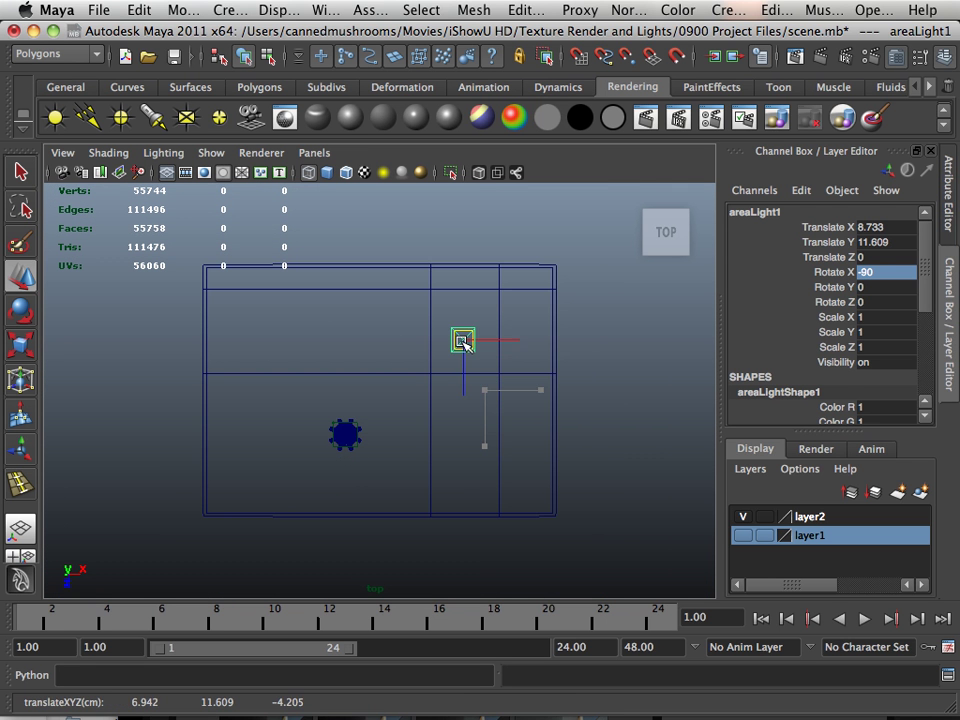
pyautogui.scroll(2, 242, 388)
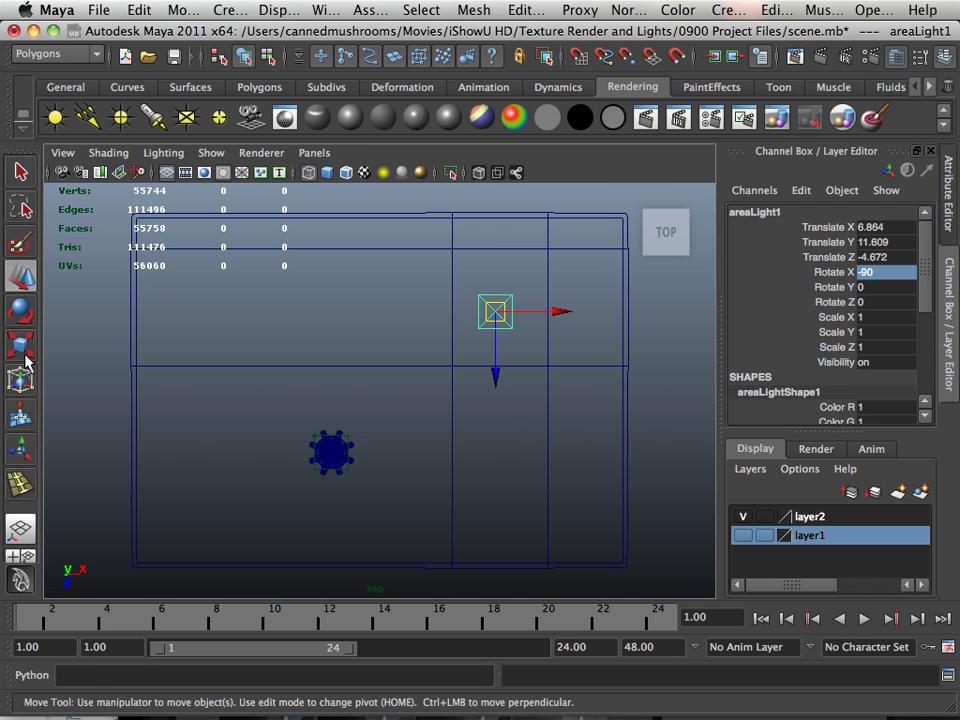
# Scale the area light to 3.37 and nudge it to 7.141, 9.595, -4.894.
pyautogui.click(24, 352)
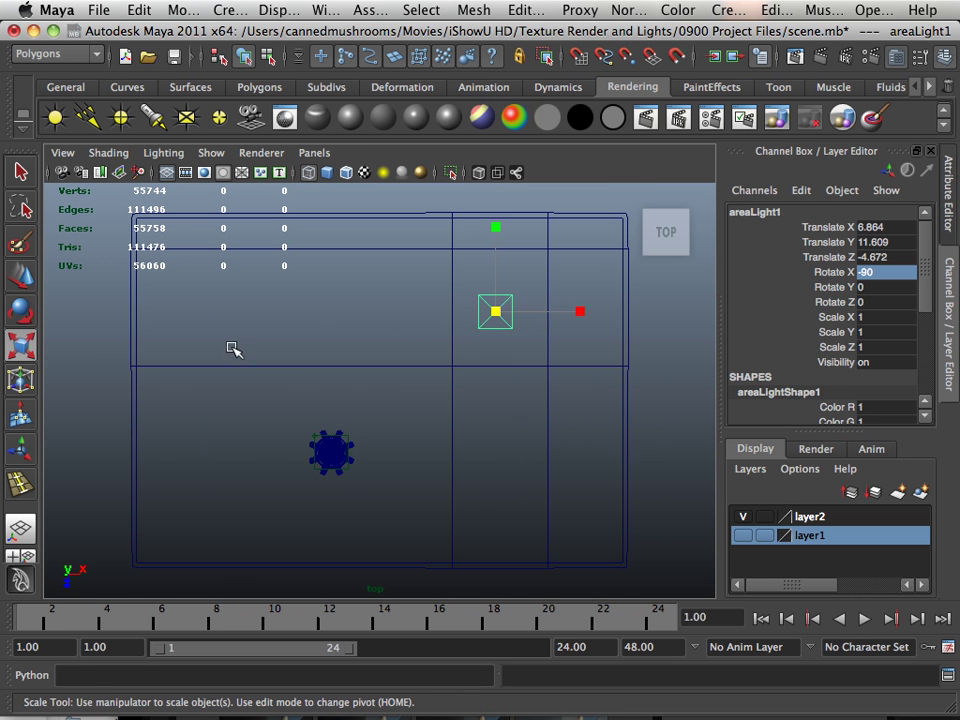
pyautogui.moveTo(495, 313); pyautogui.dragTo(564, 339)
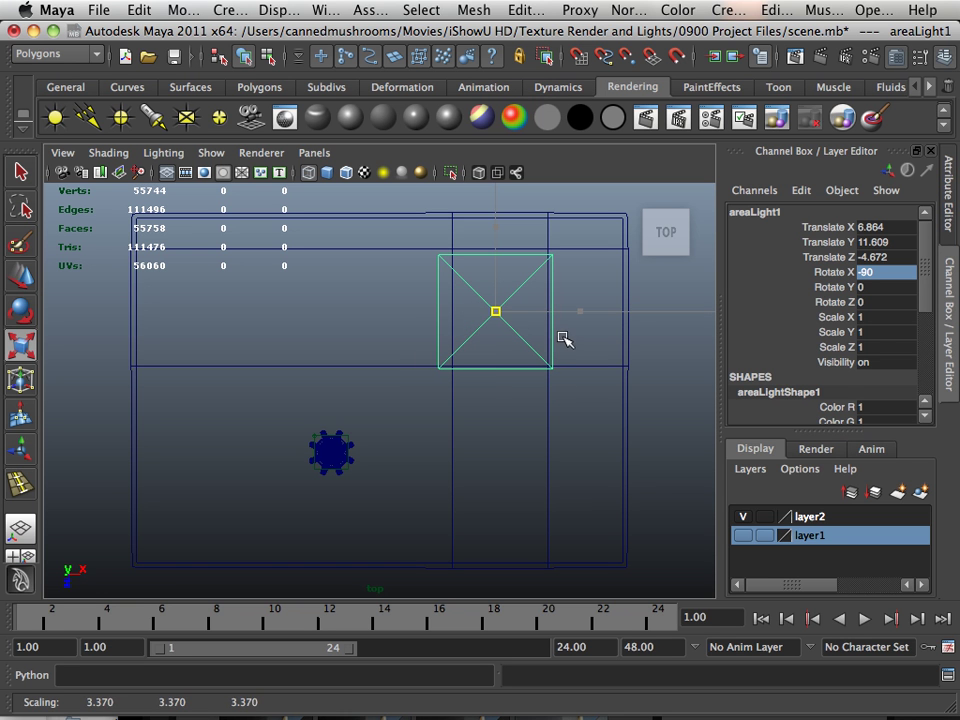
pyautogui.click(24, 280)
pyautogui.moveTo(496, 311); pyautogui.dragTo(507, 312)
# Return to the full-size perspective view and frame the light above the box.
pyautogui.press('space')
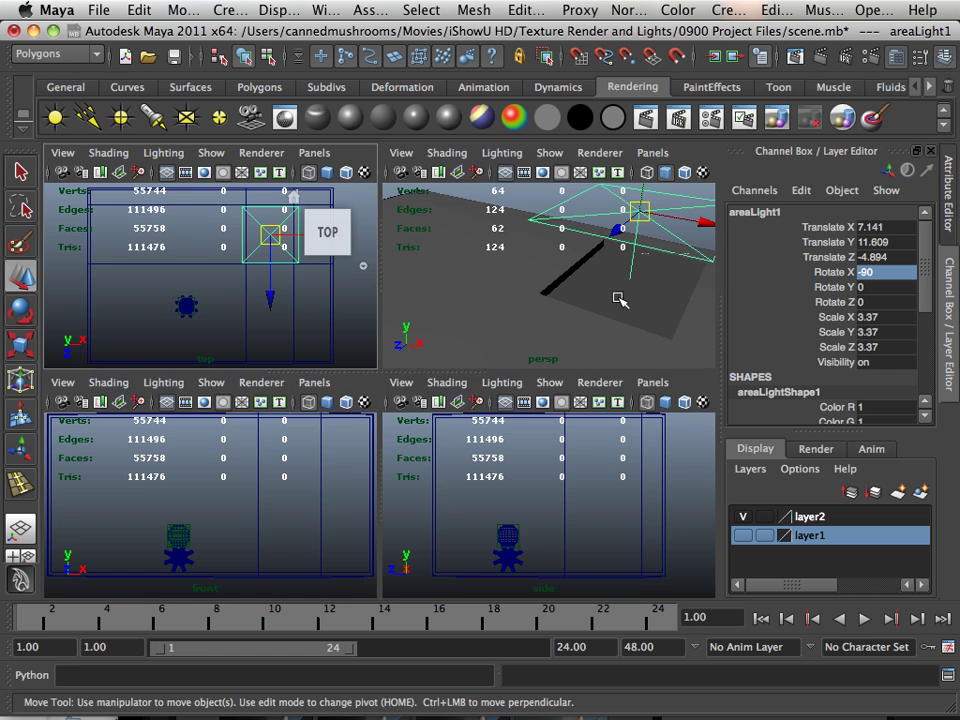
pyautogui.press('space')
pyautogui.keyDown('alt'); pyautogui.moveTo(506, 305); pyautogui.dragTo(440, 422); pyautogui.keyUp('alt')
pyautogui.keyDown('alt'); pyautogui.moveTo(200, 316); pyautogui.dragTo(469, 439); pyautogui.keyUp('alt')
pyautogui.keyDown('alt'); pyautogui.moveTo(469, 439); pyautogui.dragTo(238, 311, button='right'); pyautogui.keyUp('alt')
# Marquee-select one side's vertices of the room box and shift them along X.
pyautogui.keyDown('alt'); pyautogui.moveTo(238, 311); pyautogui.dragTo(360, 302); pyautogui.keyUp('alt')
pyautogui.keyDown('alt'); pyautogui.moveTo(360, 302); pyautogui.dragTo(422, 304, button='right'); pyautogui.keyUp('alt')
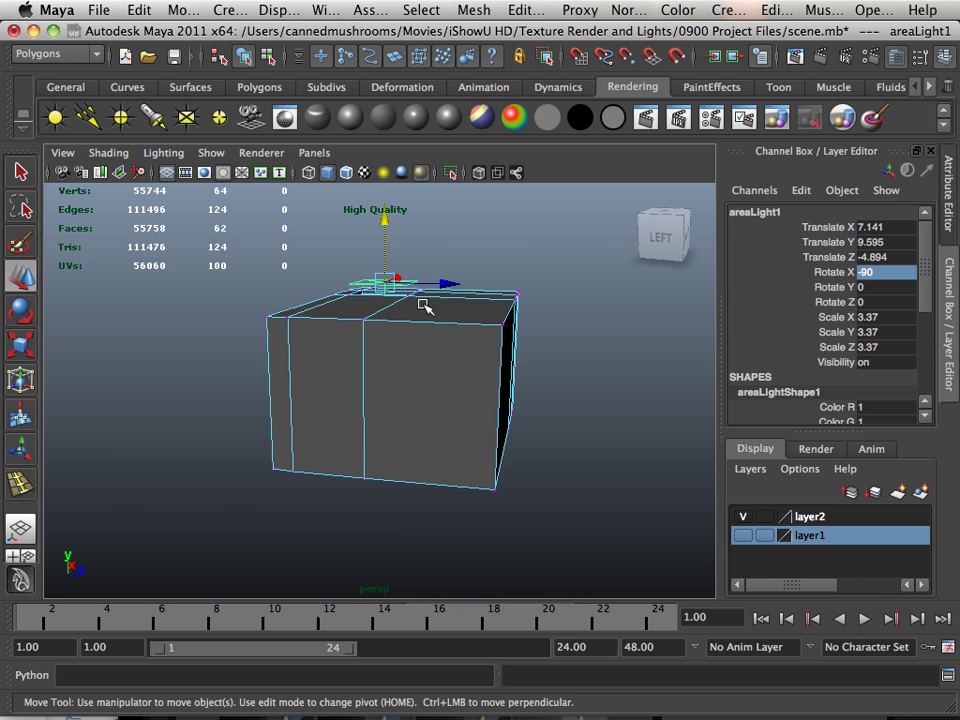
pyautogui.keyDown('alt'); pyautogui.moveTo(422, 304); pyautogui.dragTo(612, 513); pyautogui.keyUp('alt')
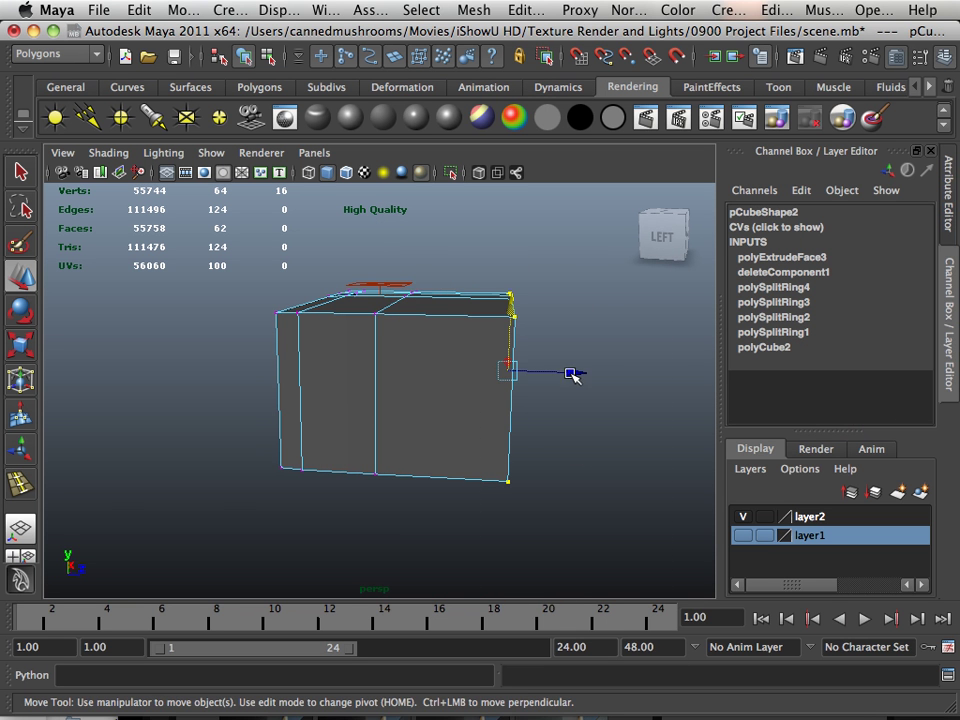
pyautogui.moveTo(573, 374); pyautogui.dragTo(457, 389)
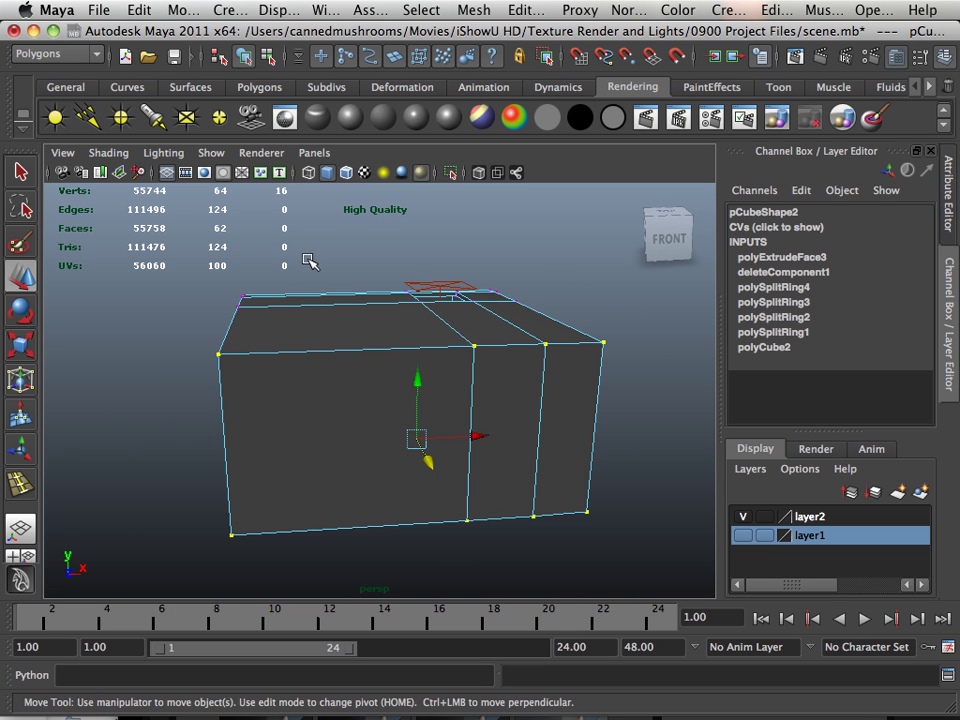
# Move the other side's vertices along X, then frame the sphere and gear inside.
pyautogui.moveTo(315, 397); pyautogui.dragTo(223, 393)
pyautogui.keyDown('alt'); pyautogui.moveTo(257, 405); pyautogui.dragTo(306, 403); pyautogui.keyUp('alt')
pyautogui.keyDown('alt'); pyautogui.moveTo(306, 403); pyautogui.dragTo(514, 446, button='right'); pyautogui.keyUp('alt')
pyautogui.keyDown('alt'); pyautogui.moveTo(514, 446); pyautogui.dragTo(514, 381, button='middle'); pyautogui.keyUp('alt')
pyautogui.keyDown('alt'); pyautogui.moveTo(514, 381); pyautogui.dragTo(530, 378); pyautogui.keyUp('alt')
pyautogui.keyDown('alt'); pyautogui.moveTo(530, 378); pyautogui.dragTo(476, 370, button='middle'); pyautogui.keyUp('alt')
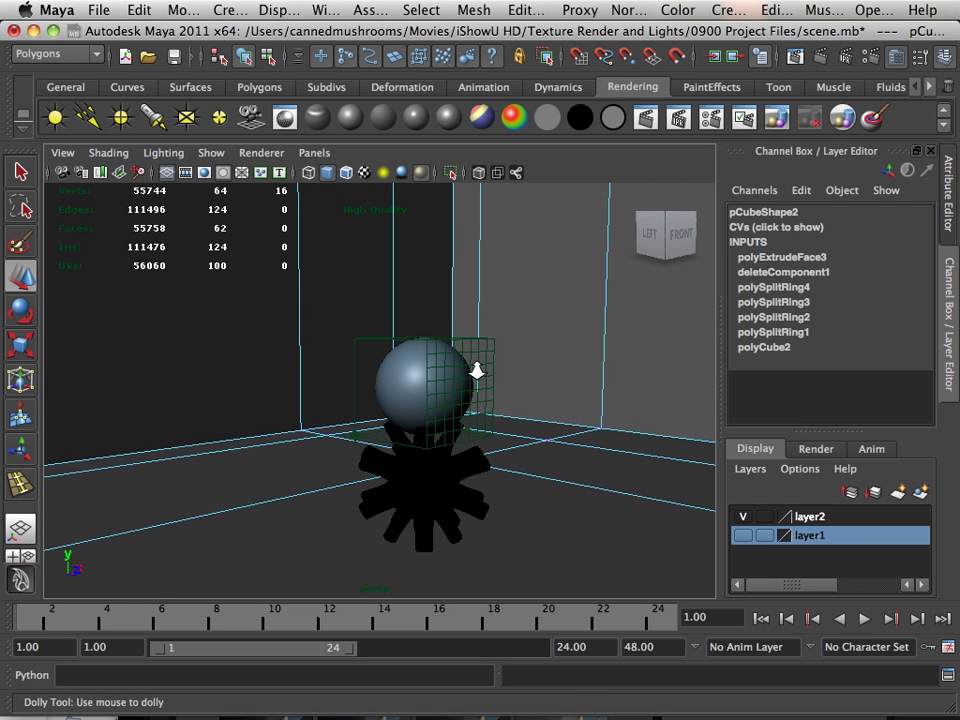
pyautogui.keyDown('alt'); pyautogui.moveTo(477, 370); pyautogui.dragTo(463, 370, button='right'); pyautogui.keyUp('alt')
# Set the renderer to mental ray in Render Settings.
pyautogui.moveTo(633, 206)
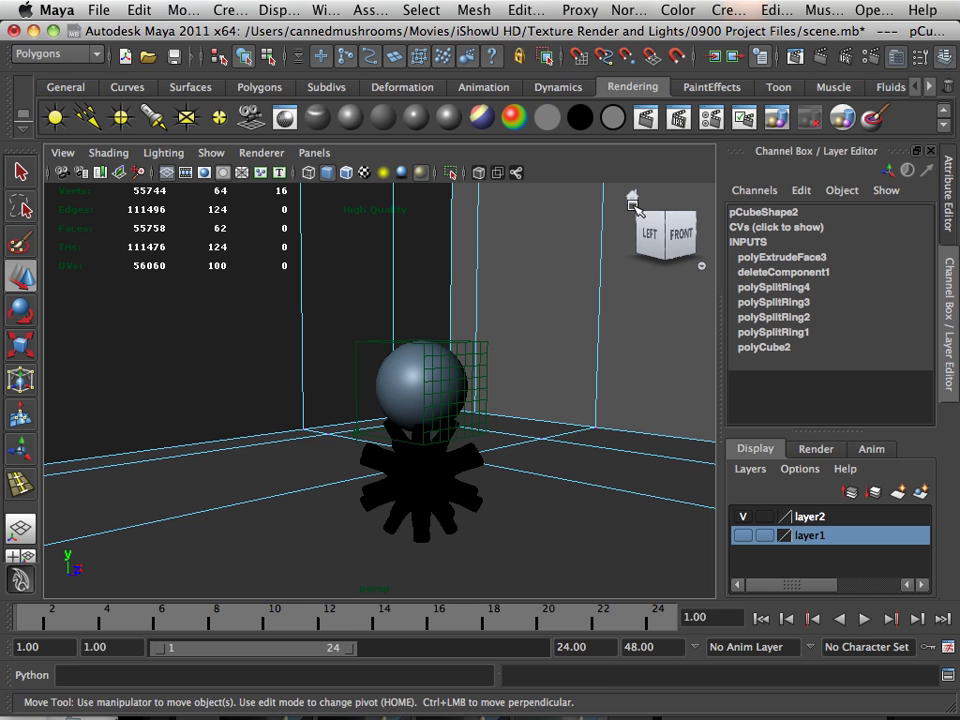
pyautogui.click(711, 118)
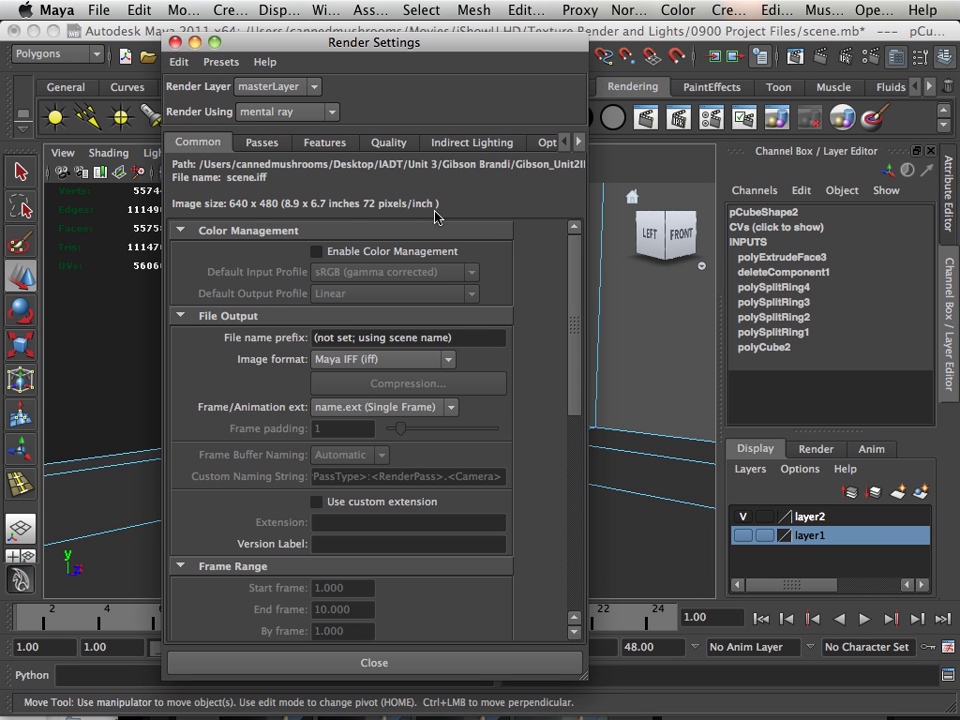
pyautogui.click(288, 112)
pyautogui.click(289, 160)
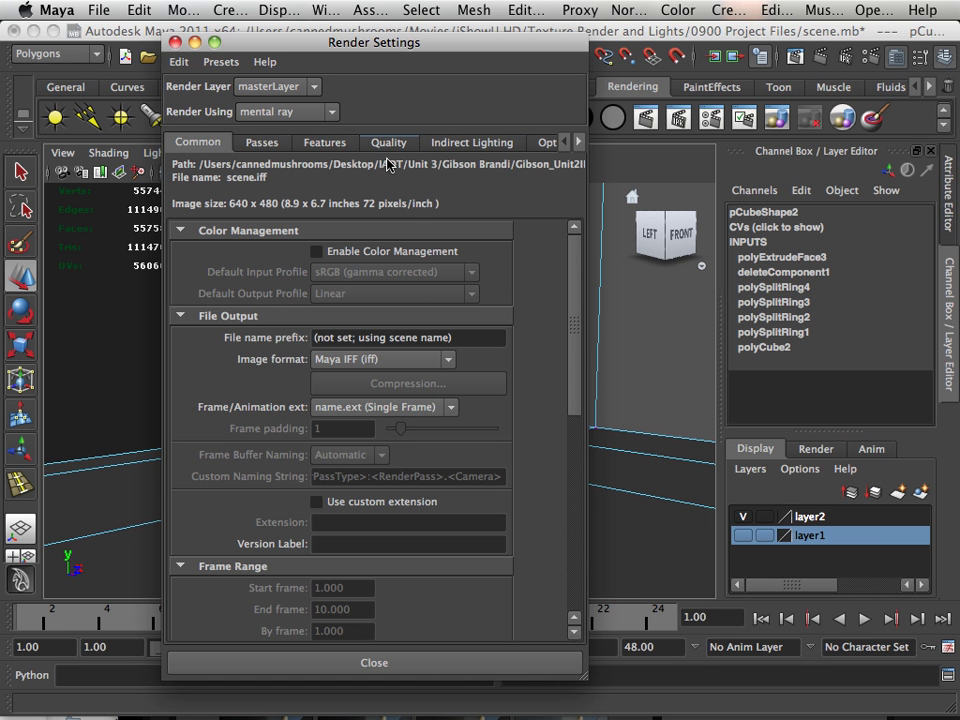
# Apply the Production quality preset and close Render View after the 640 × 480 test render.
pyautogui.click(387, 150)
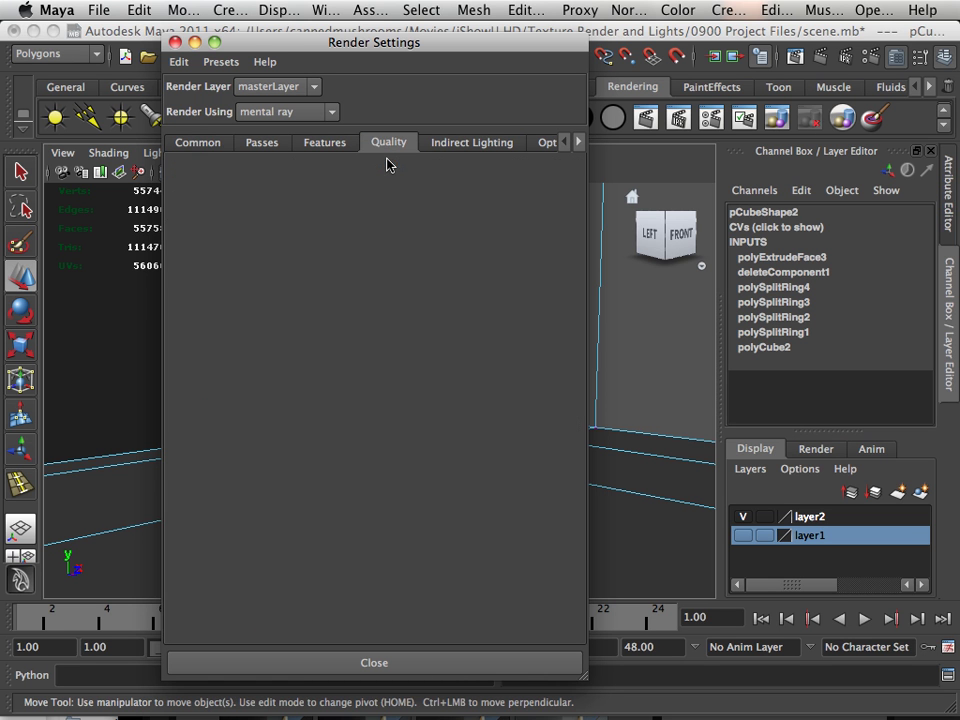
pyautogui.click(390, 172)
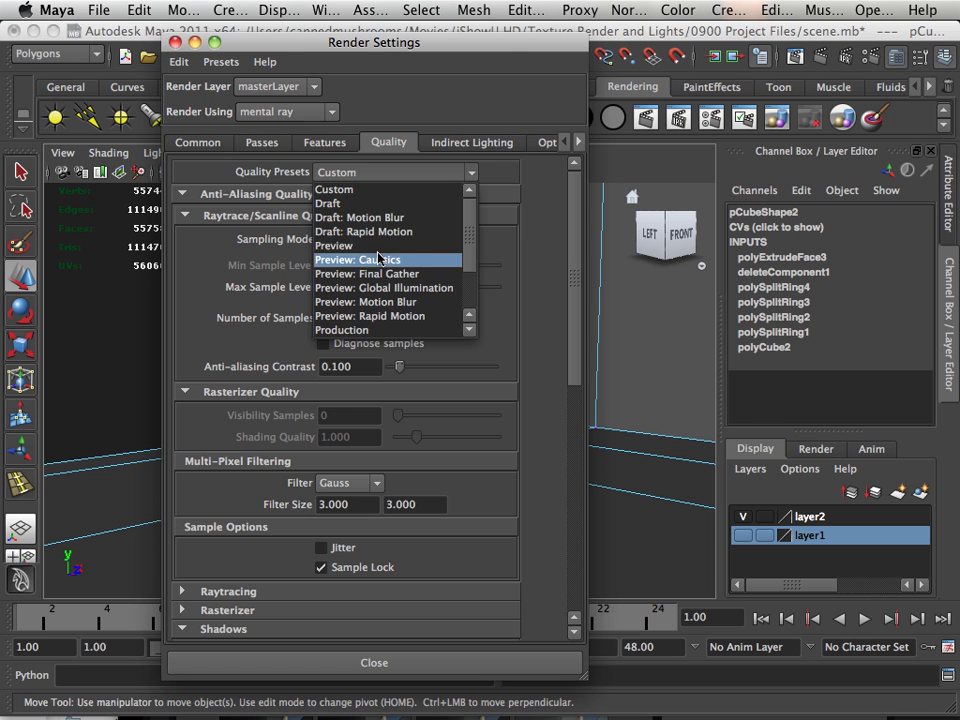
pyautogui.click(370, 332)
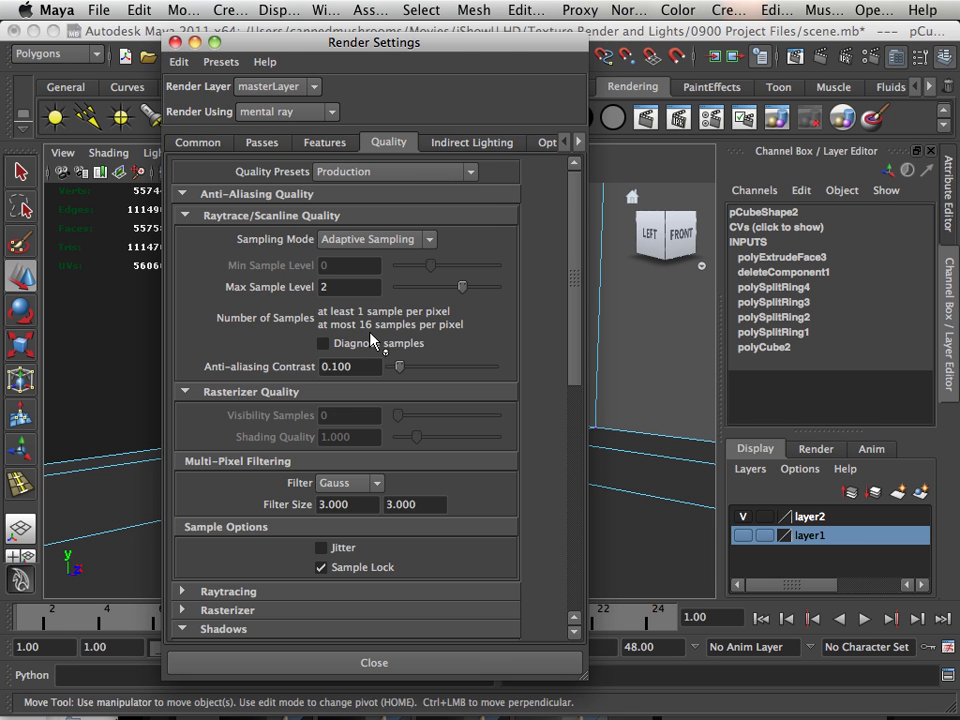
pyautogui.click(333, 662)
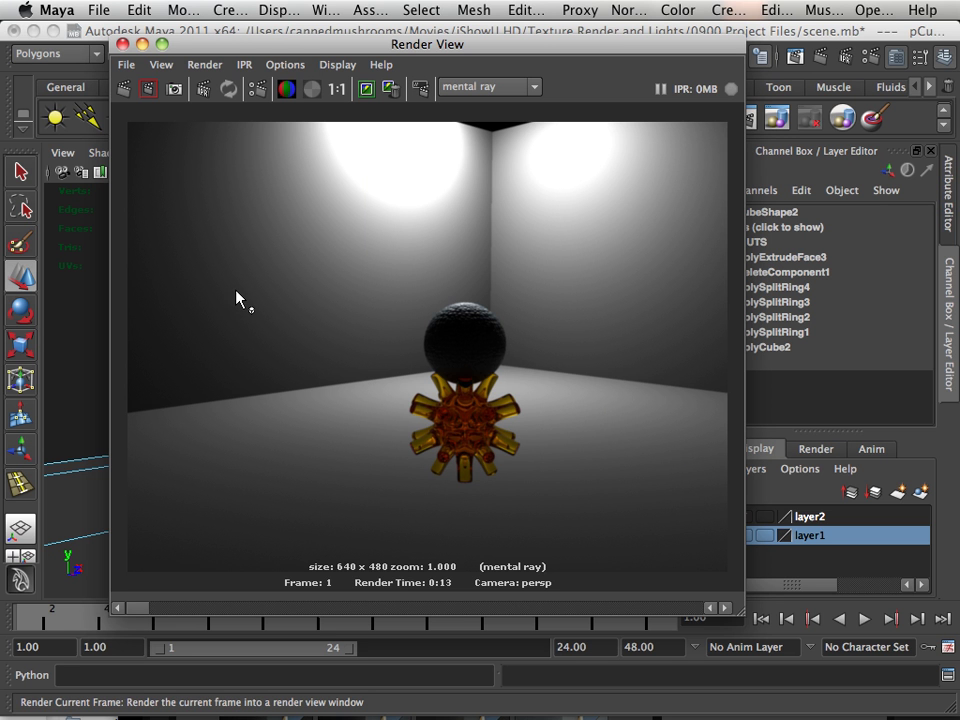
pyautogui.click(122, 44)
pyautogui.keyDown('alt'); pyautogui.moveTo(447, 293); pyautogui.dragTo(431, 313); pyautogui.keyUp('alt')
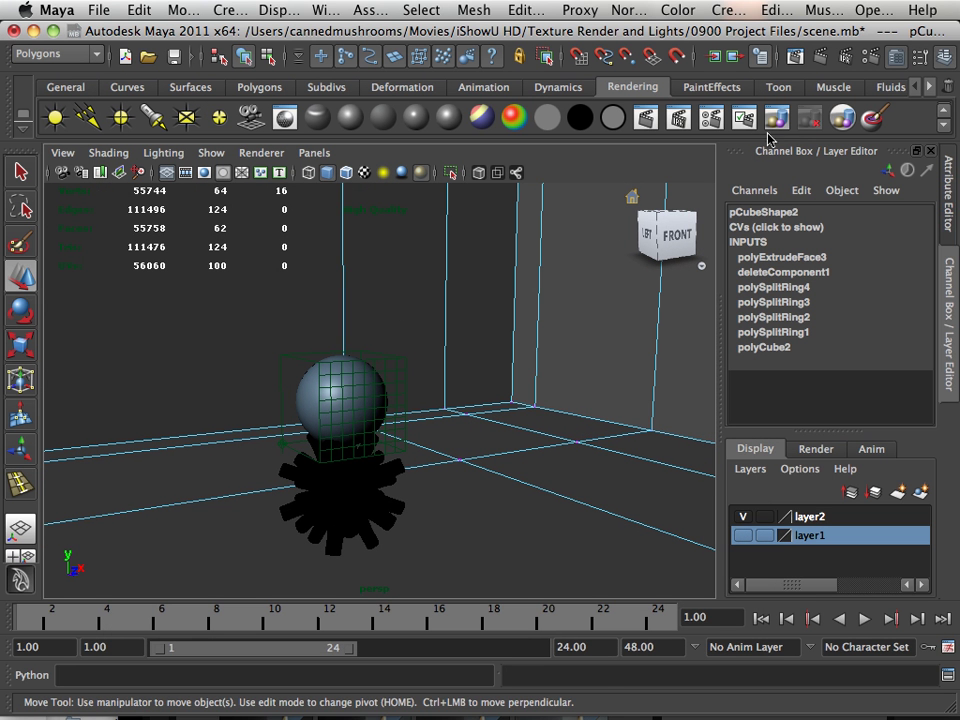
# Enable Global Illumination and Irradiance Particles in the mental ray render features.
pyautogui.click(711, 119)
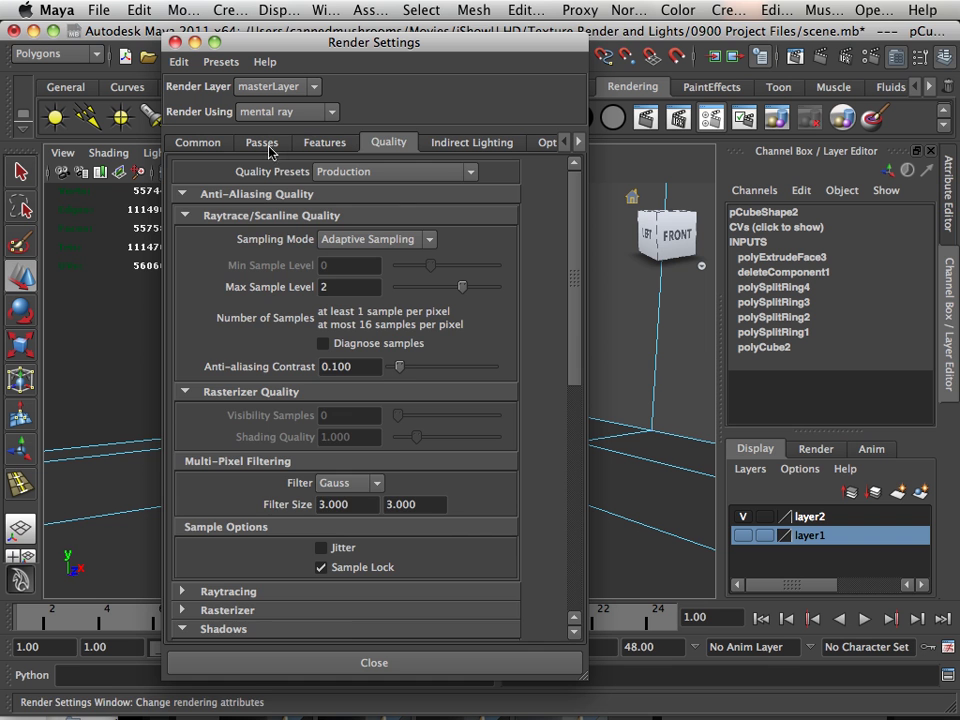
pyautogui.click(323, 146)
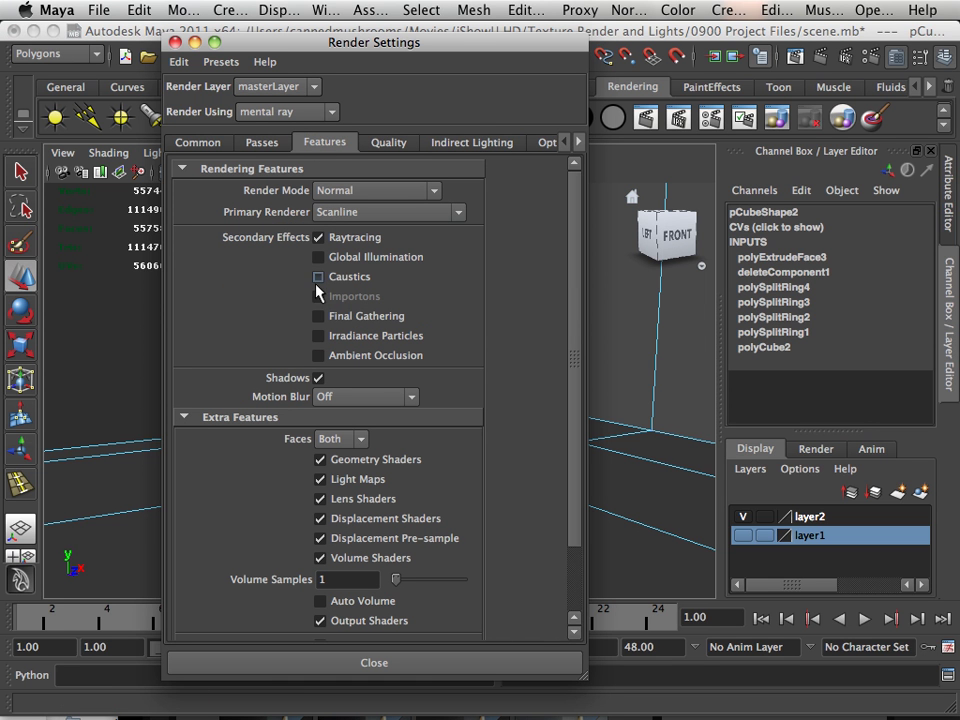
pyautogui.click(318, 257)
pyautogui.click(319, 336)
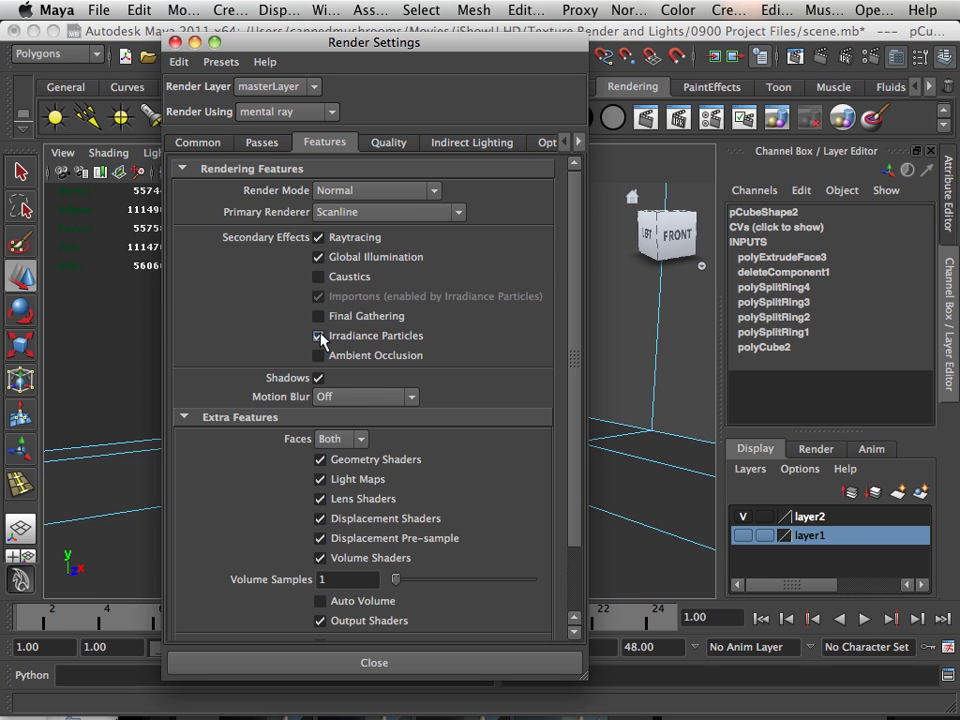
# Set the Irradiance Particles Rays to 64 in the indirect lighting settings.
pyautogui.click(476, 152)
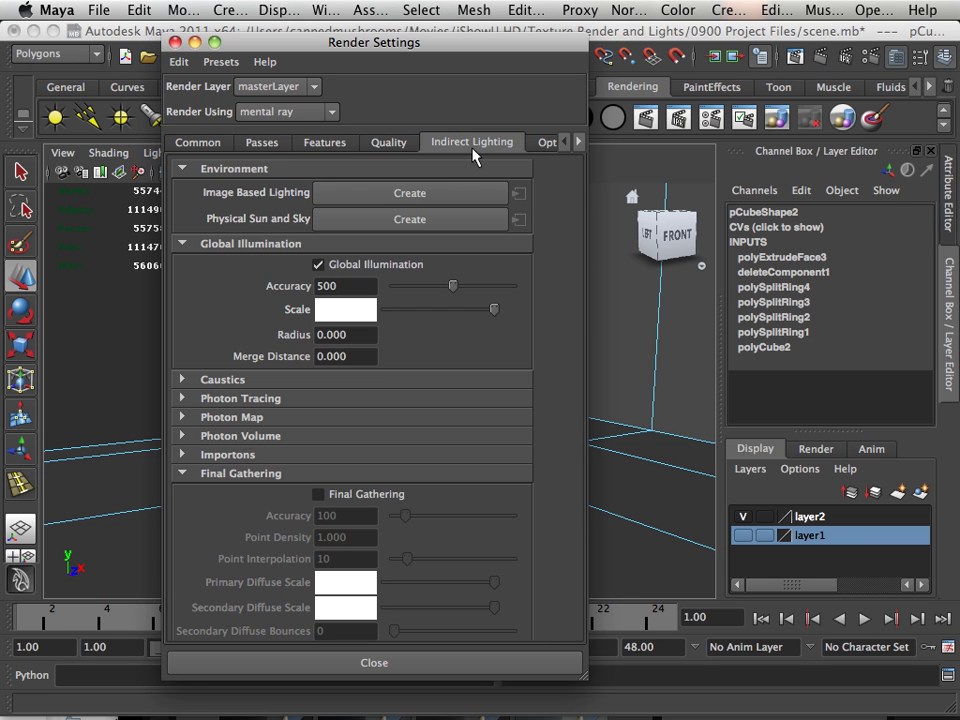
pyautogui.scroll(-1, 363, 418)
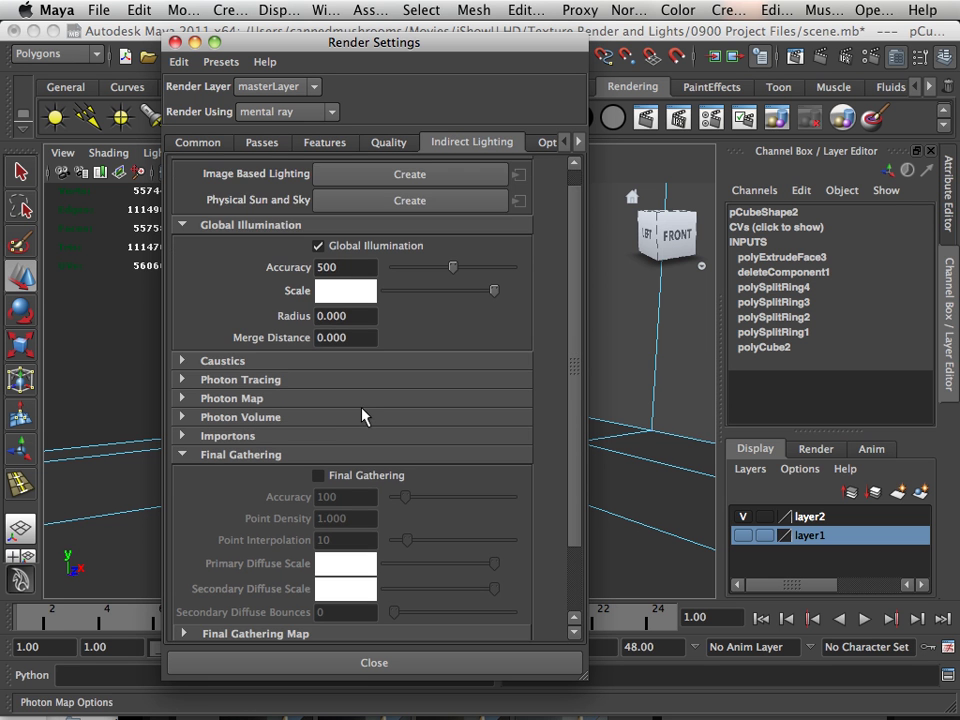
pyautogui.scroll(-4, 363, 415)
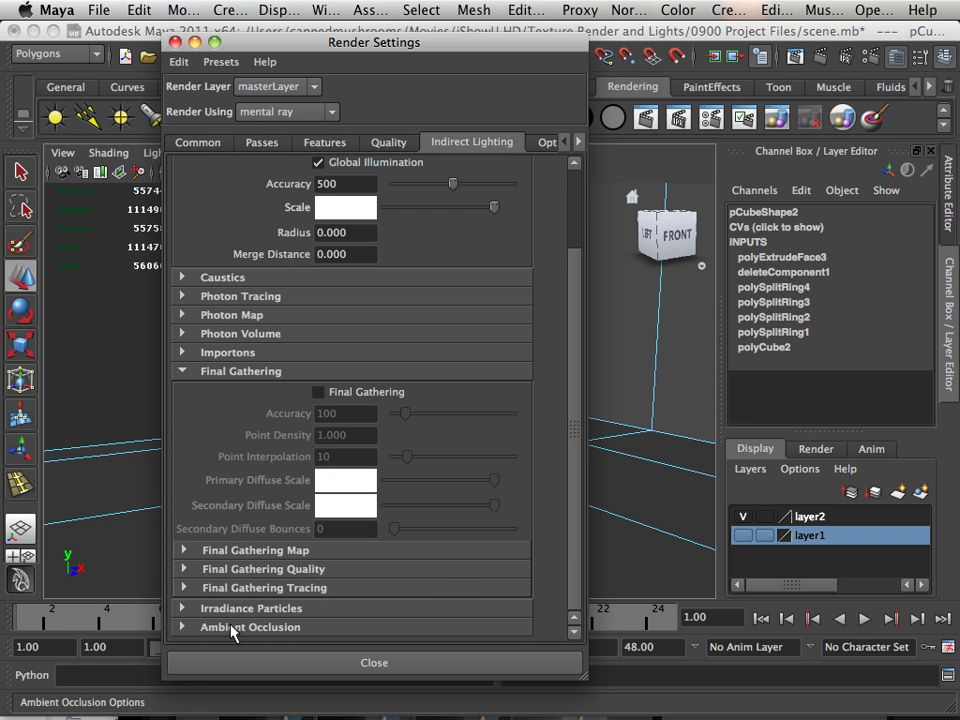
pyautogui.click(186, 616)
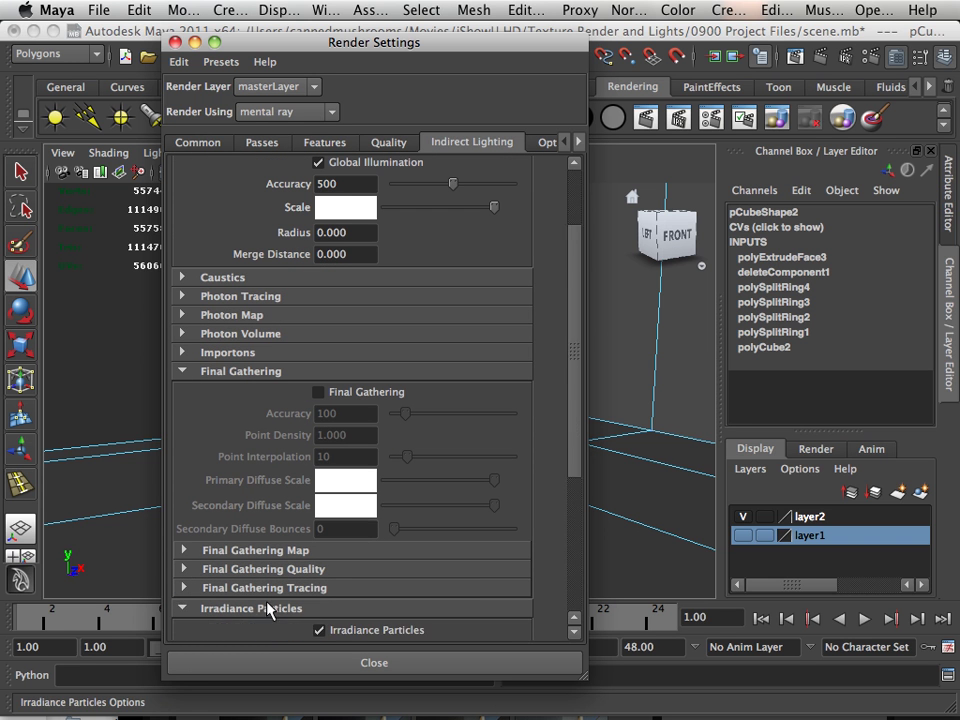
pyautogui.scroll(-9, 300, 560)
pyautogui.click(318, 464)
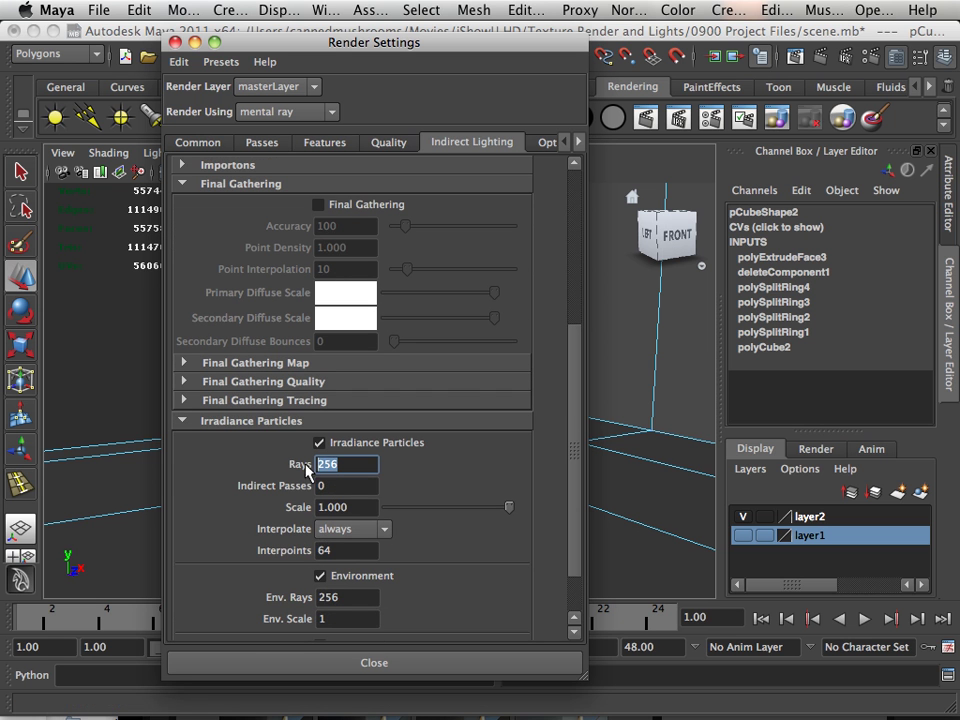
pyautogui.write('64')
pyautogui.click(345, 486)
# Lower the importon Density to 0.1.
pyautogui.scroll(5, 262, 435)
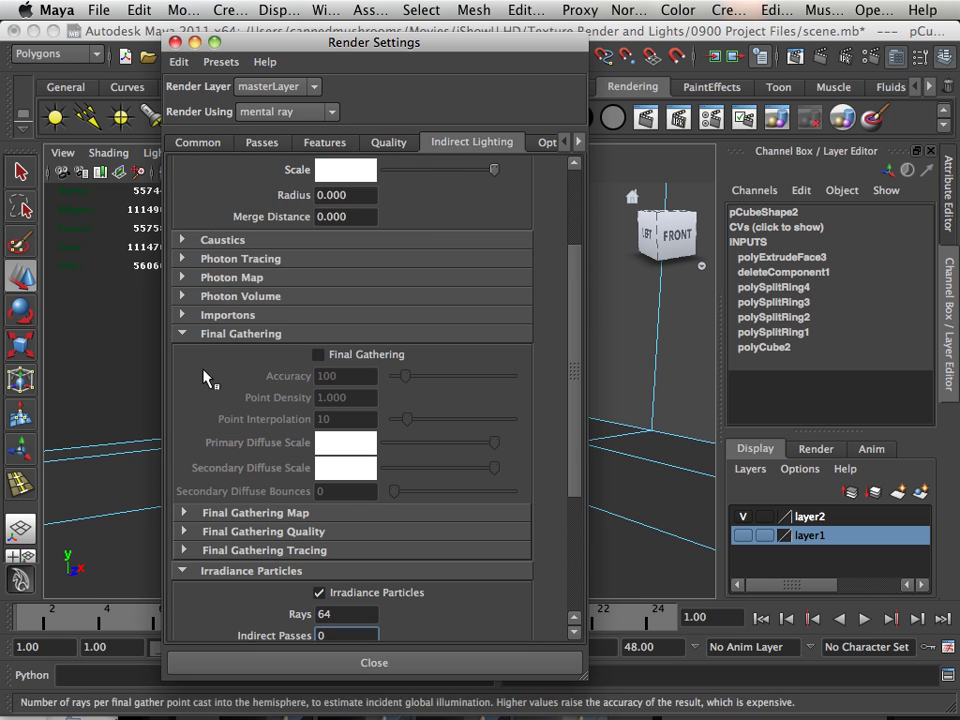
pyautogui.click(184, 314)
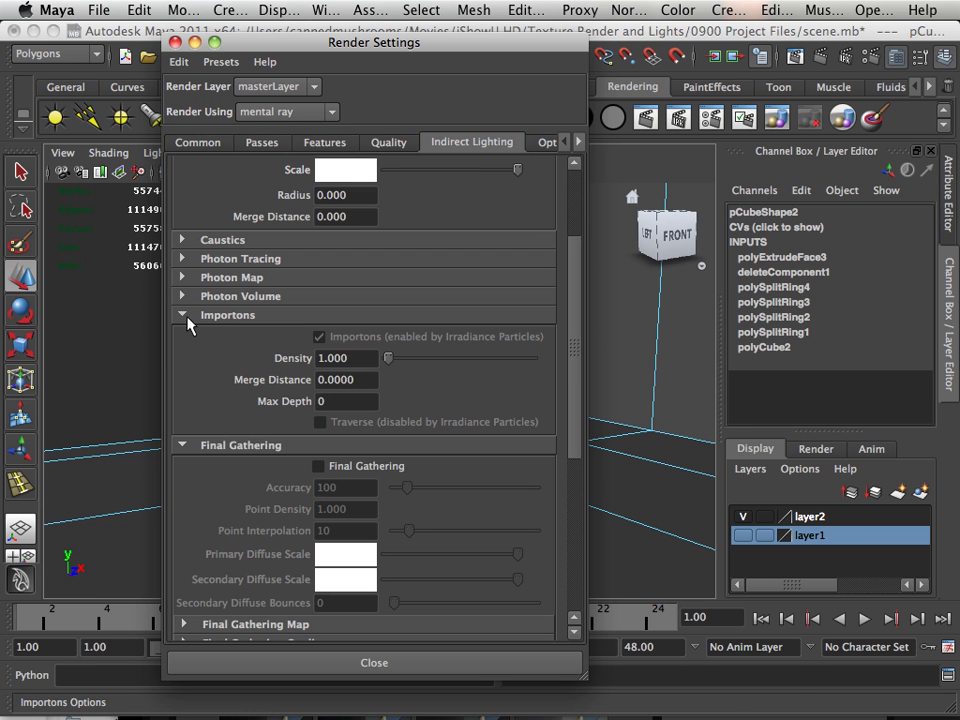
pyautogui.click(340, 358)
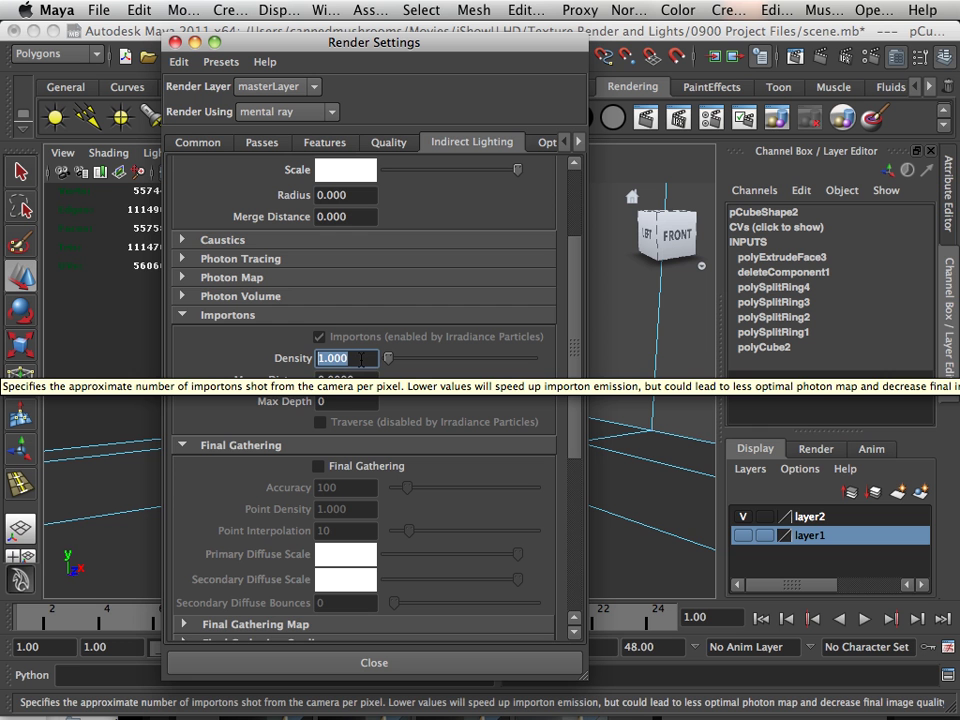
pyautogui.write('0.1')
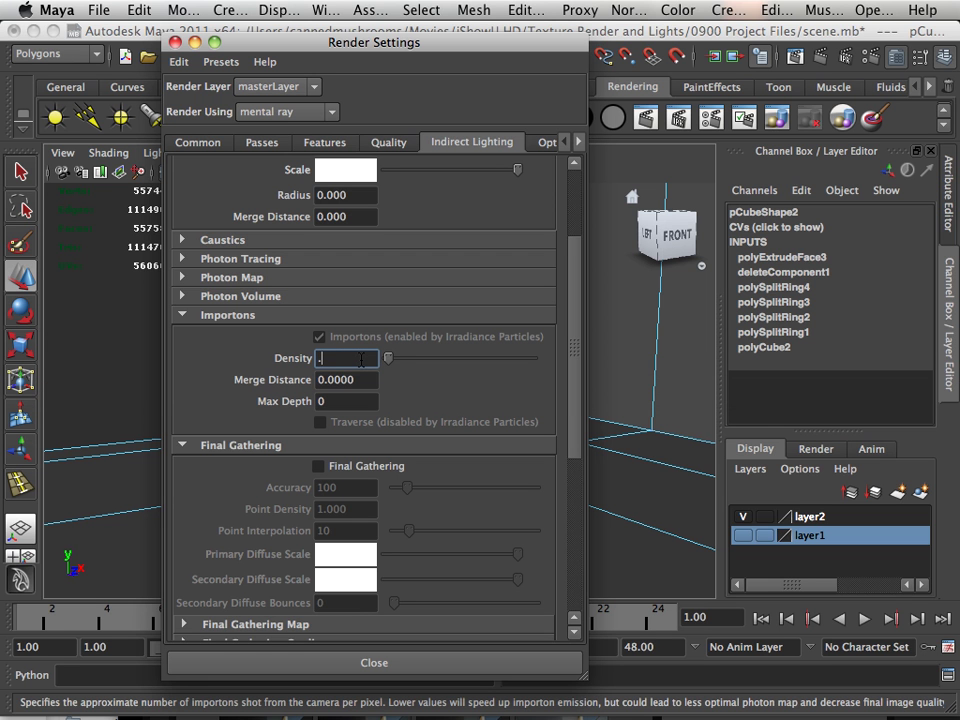
pyautogui.press('Return')
pyautogui.scroll(-5, 313, 437)
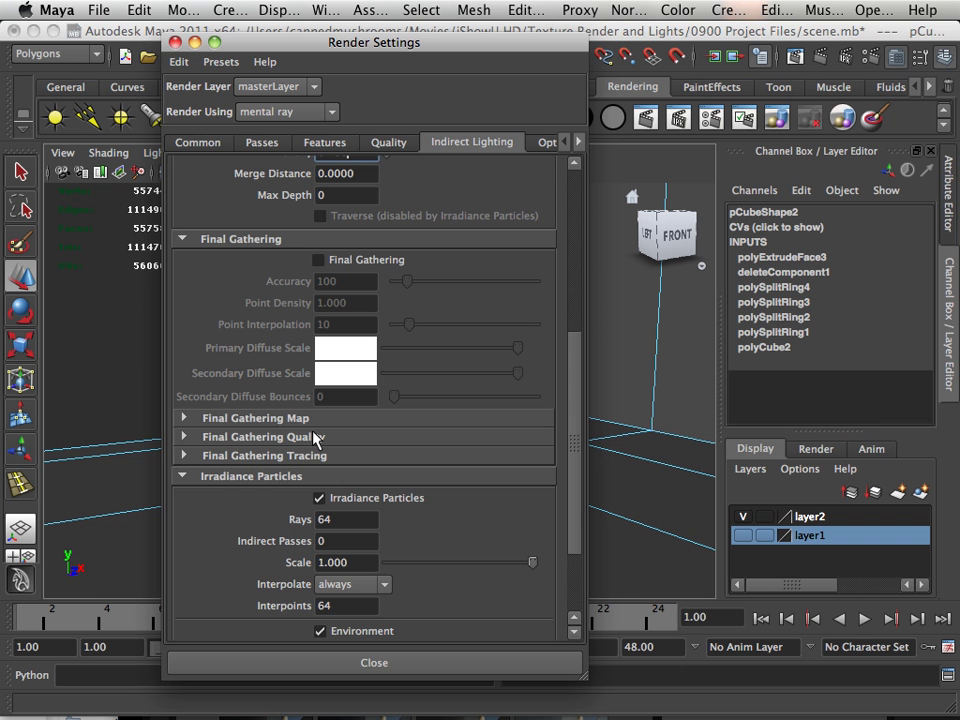
# Close Render Settings and render the room, sphere and spiky shape in mental ray.
pyautogui.click(174, 43)
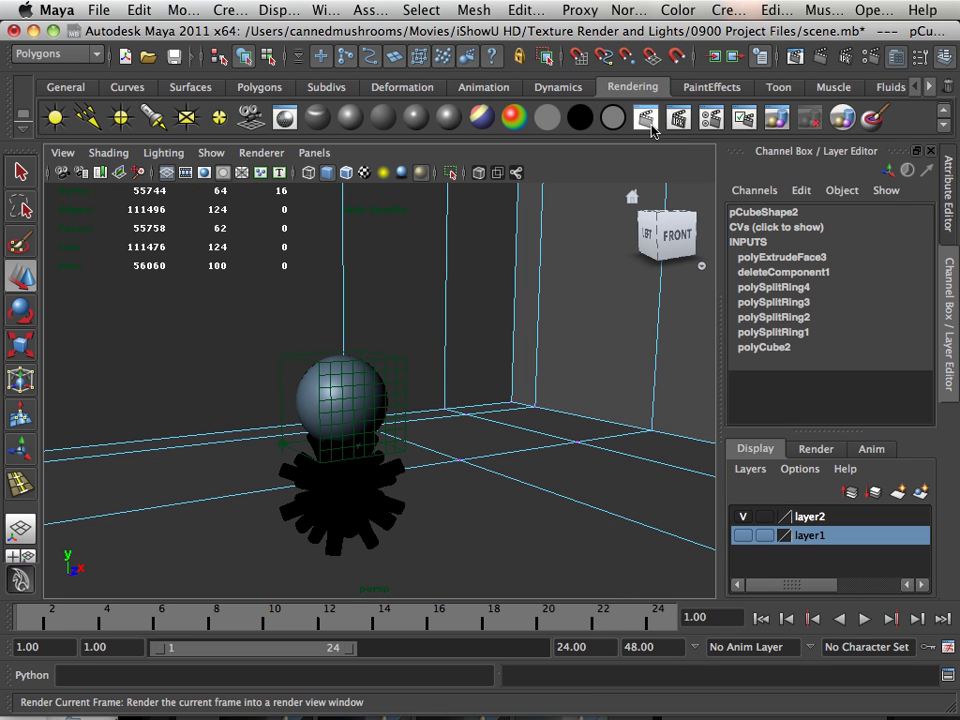
pyautogui.click(650, 126)
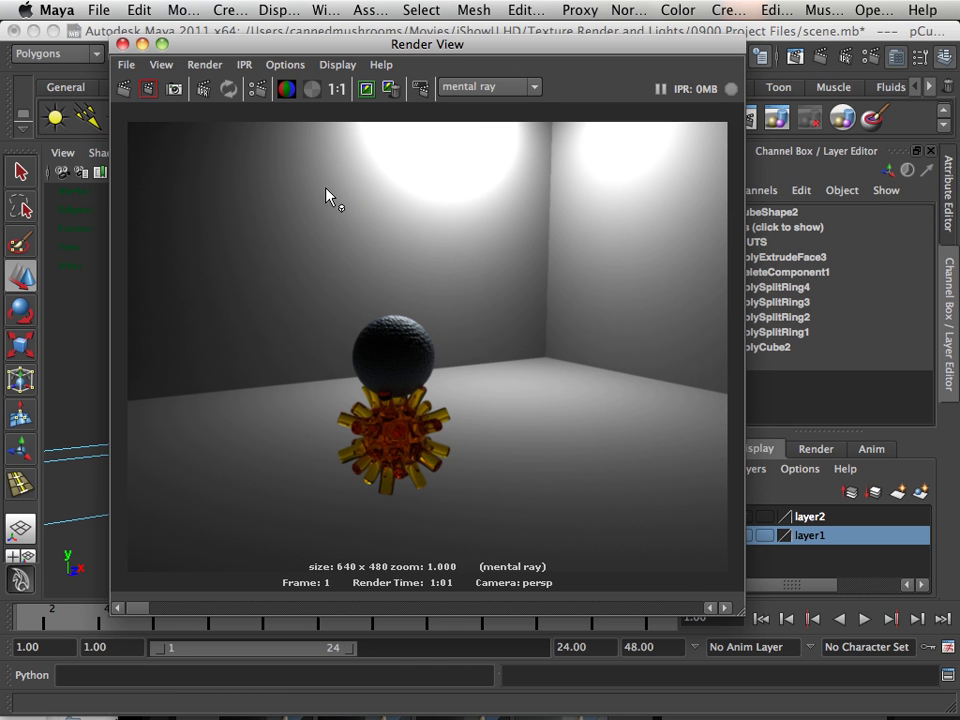
# Keep the 1:01 render and browse back through the stored render images.
pyautogui.click(366, 90)
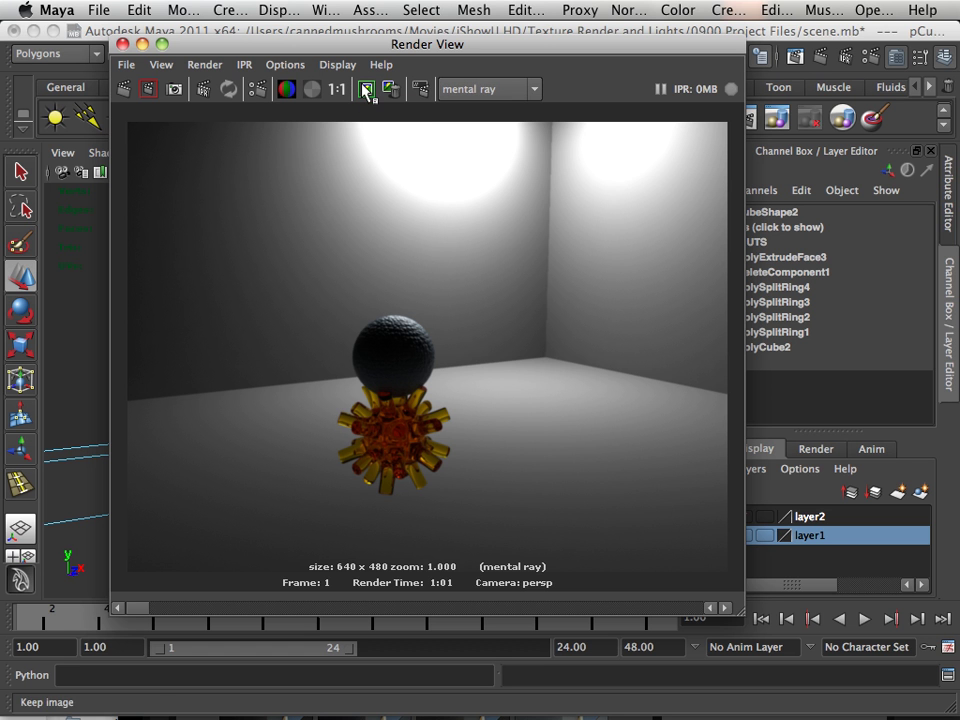
pyautogui.moveTo(145, 608); pyautogui.dragTo(700, 610)
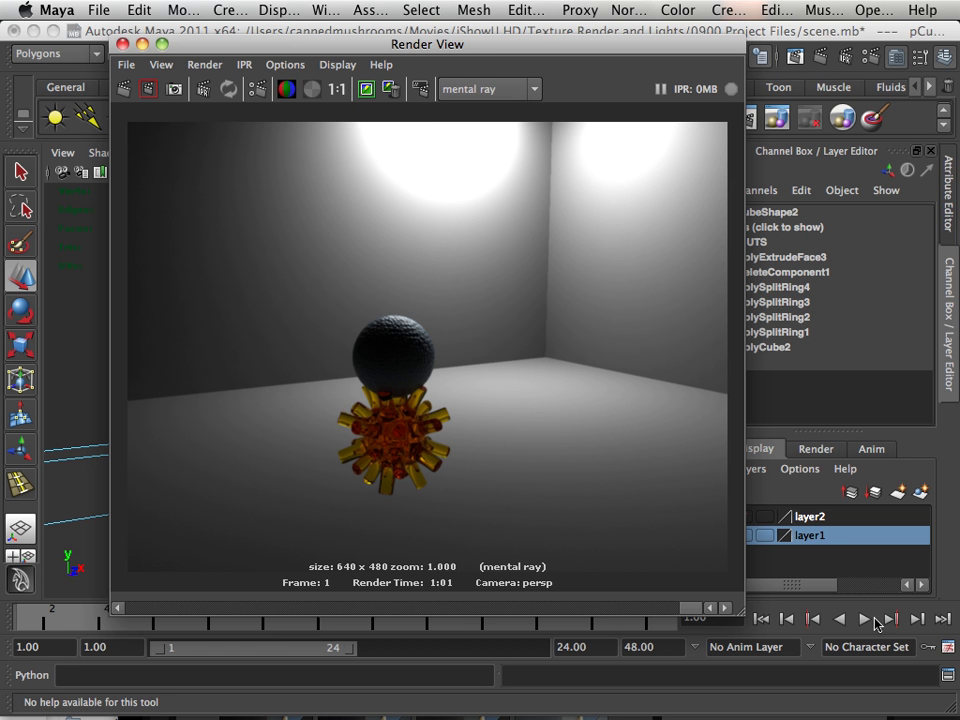
pyautogui.click(394, 89)
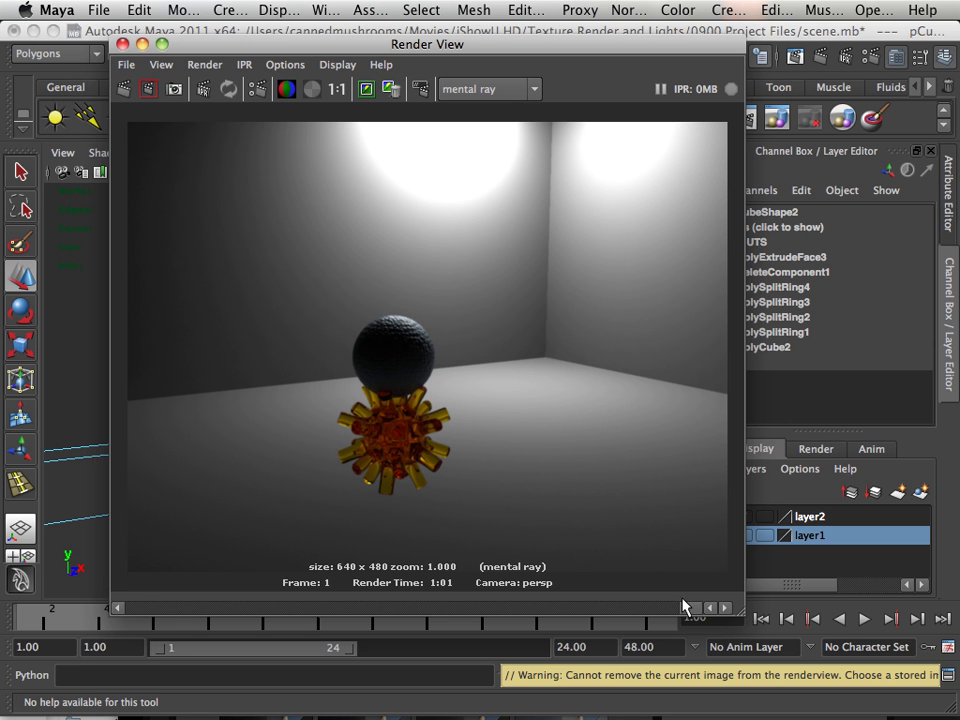
pyautogui.moveTo(677, 608); pyautogui.dragTo(137, 607)
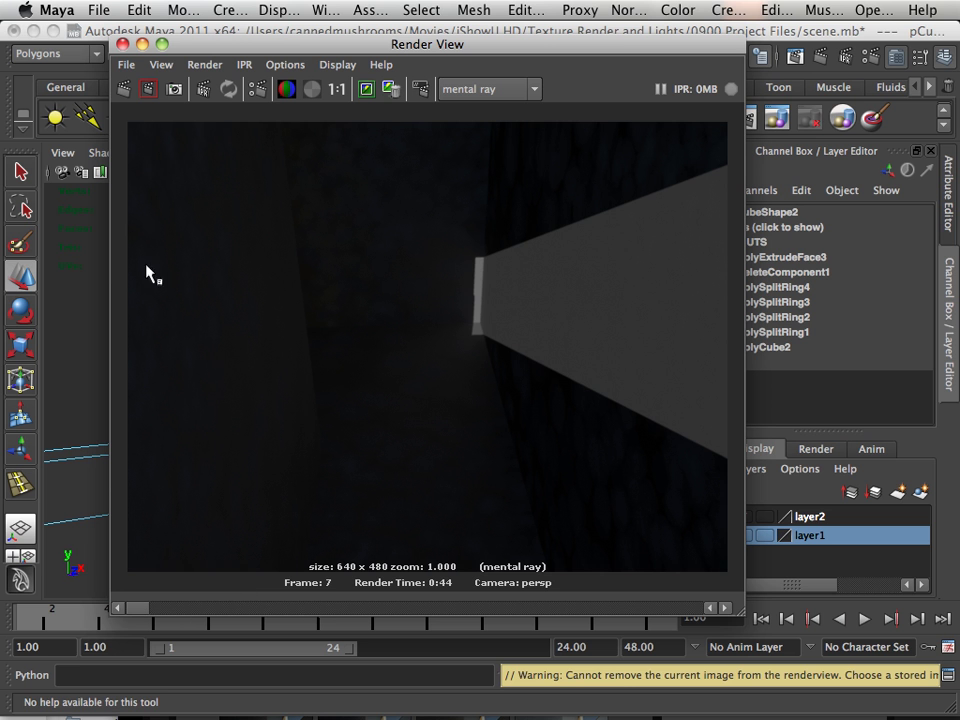
pyautogui.click(266, 557)
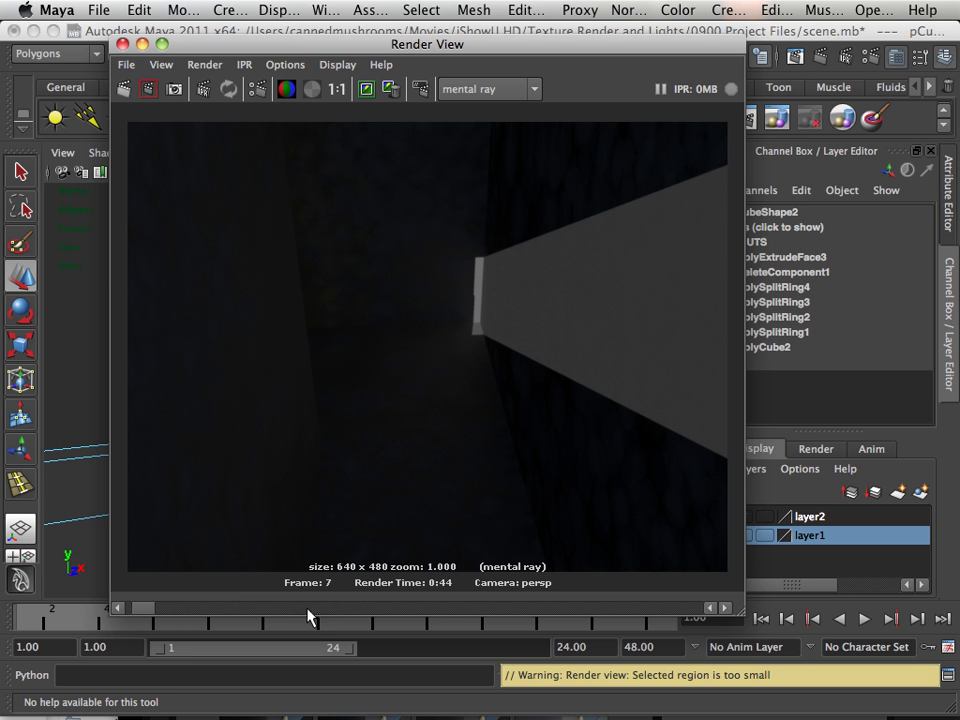
# Remove the old Frame 7 image, store the latest render, and close Render View.
pyautogui.click(391, 89)
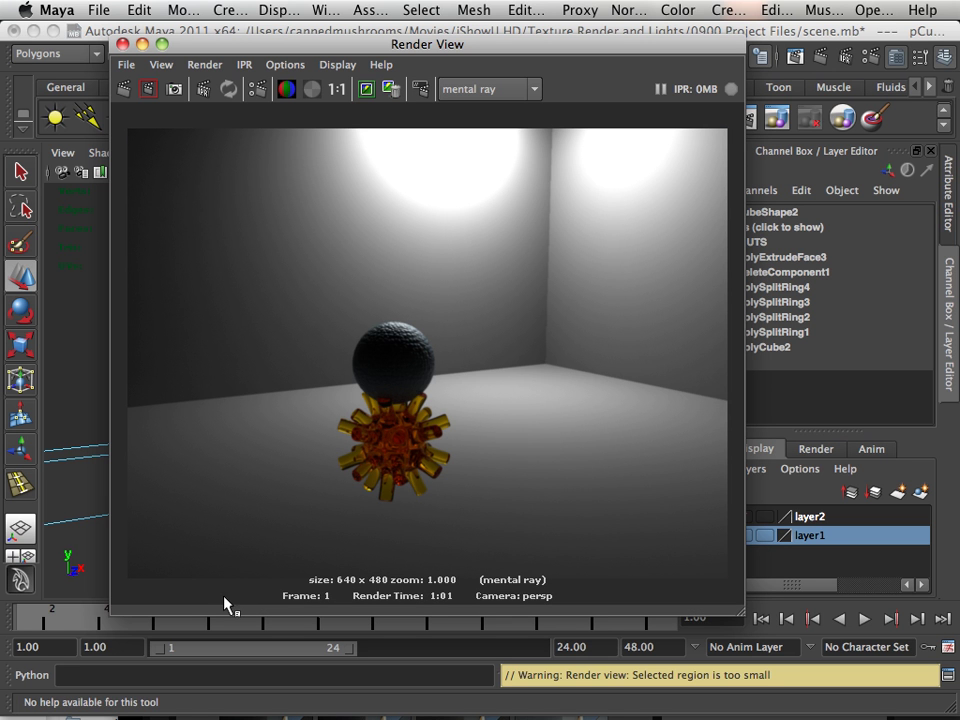
pyautogui.click(368, 92)
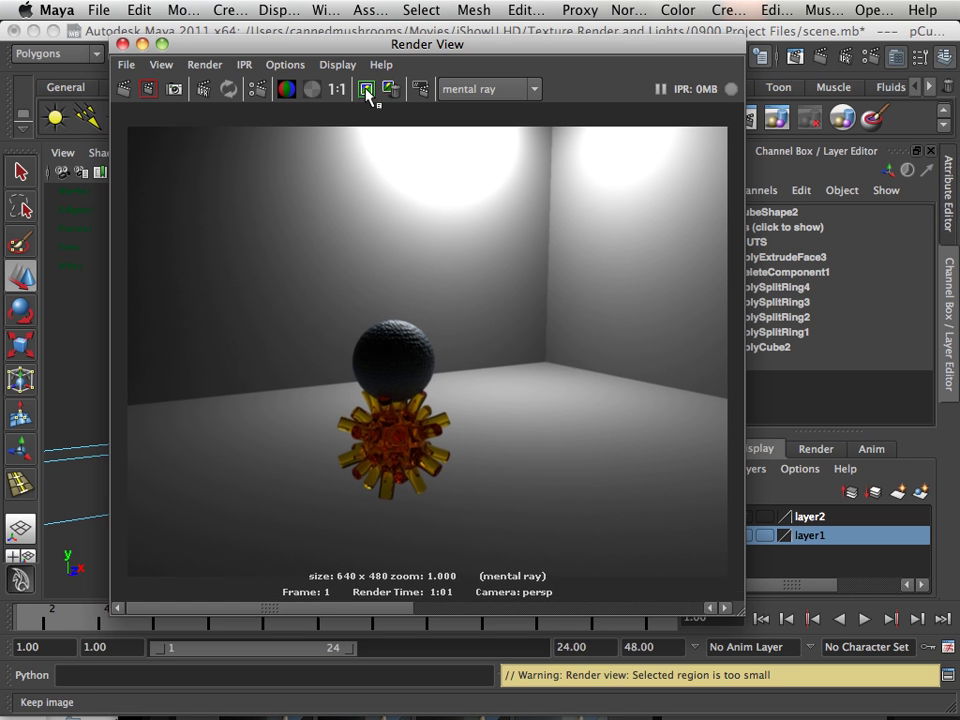
pyautogui.click(122, 44)
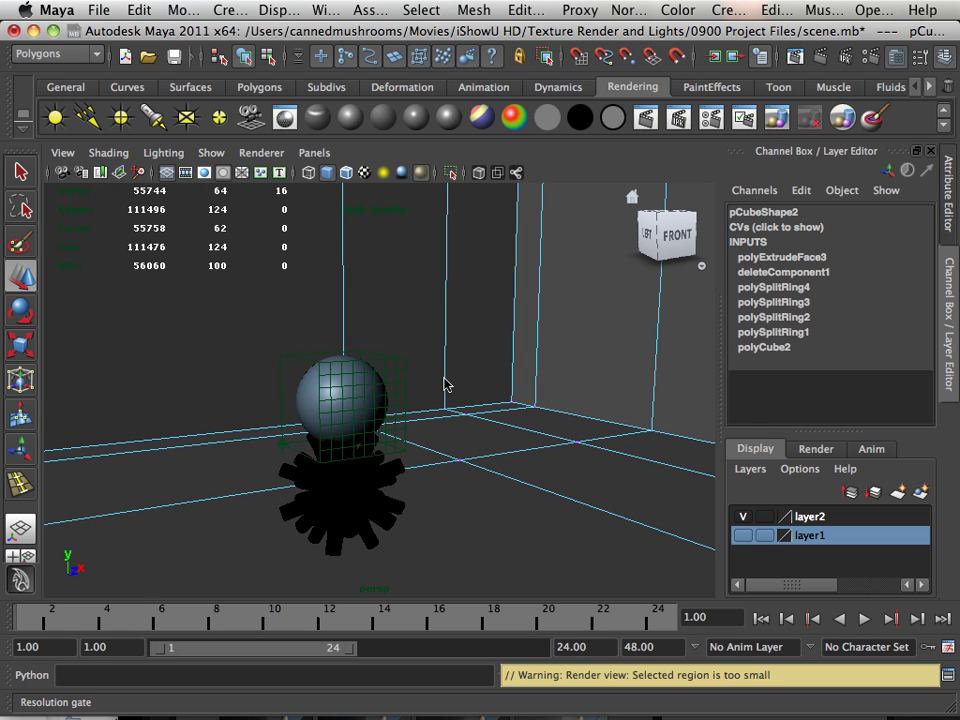
# Create a Physical Sun and Sky (mia_physicalsky1) in the indirect lighting settings.
pyautogui.click(711, 117)
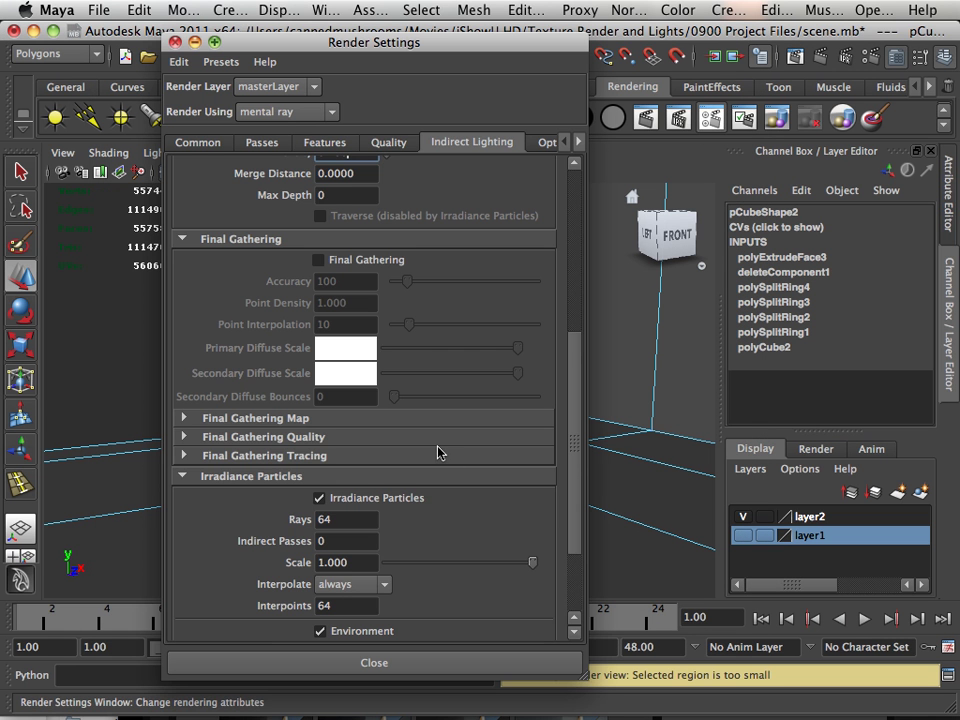
pyautogui.scroll(-2, 574, 454)
pyautogui.scroll(-4, 574, 454)
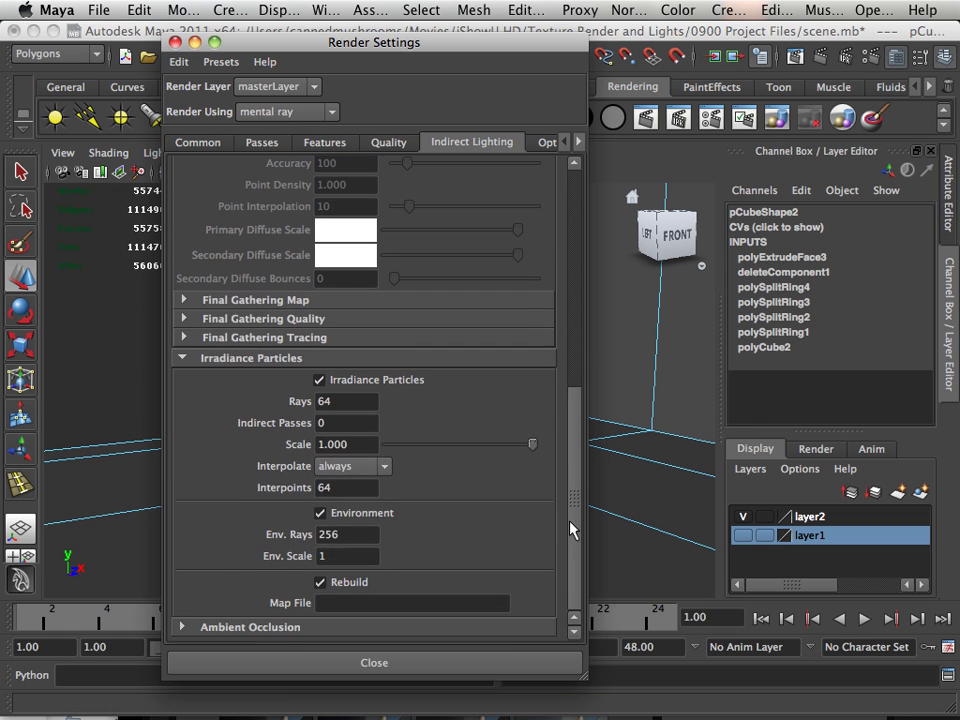
pyautogui.scroll(10, 395, 490)
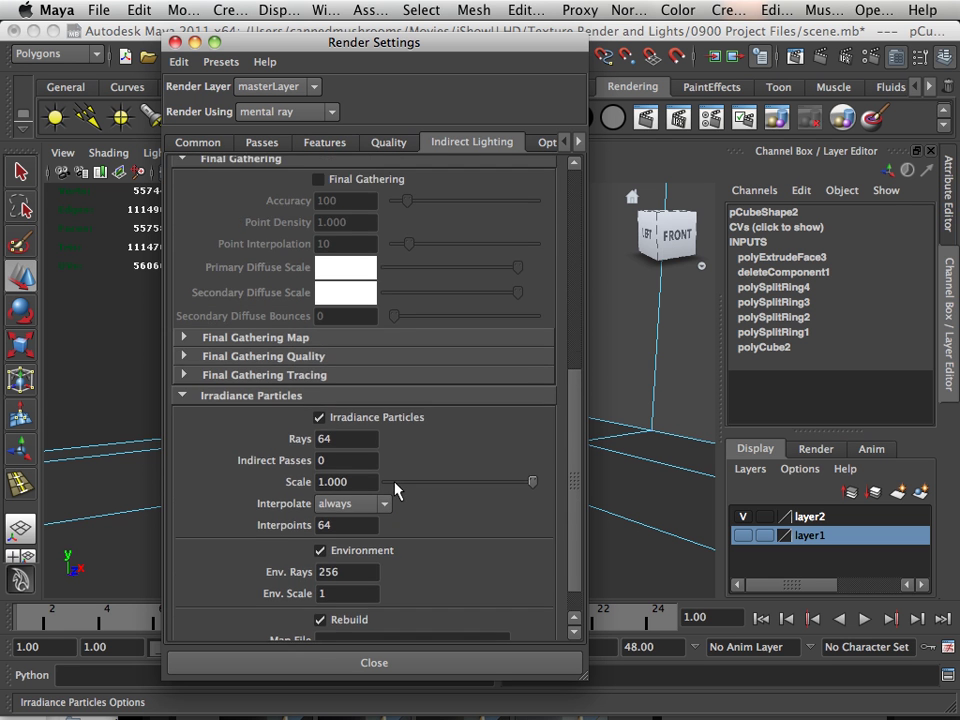
pyautogui.scroll(2, 395, 488)
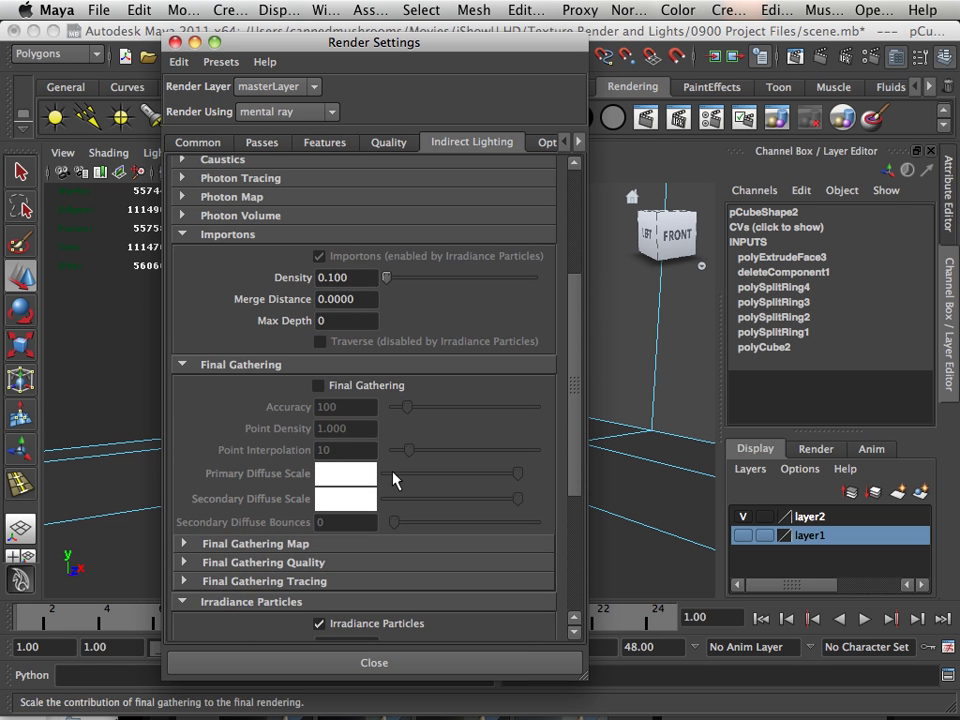
pyautogui.click(367, 278)
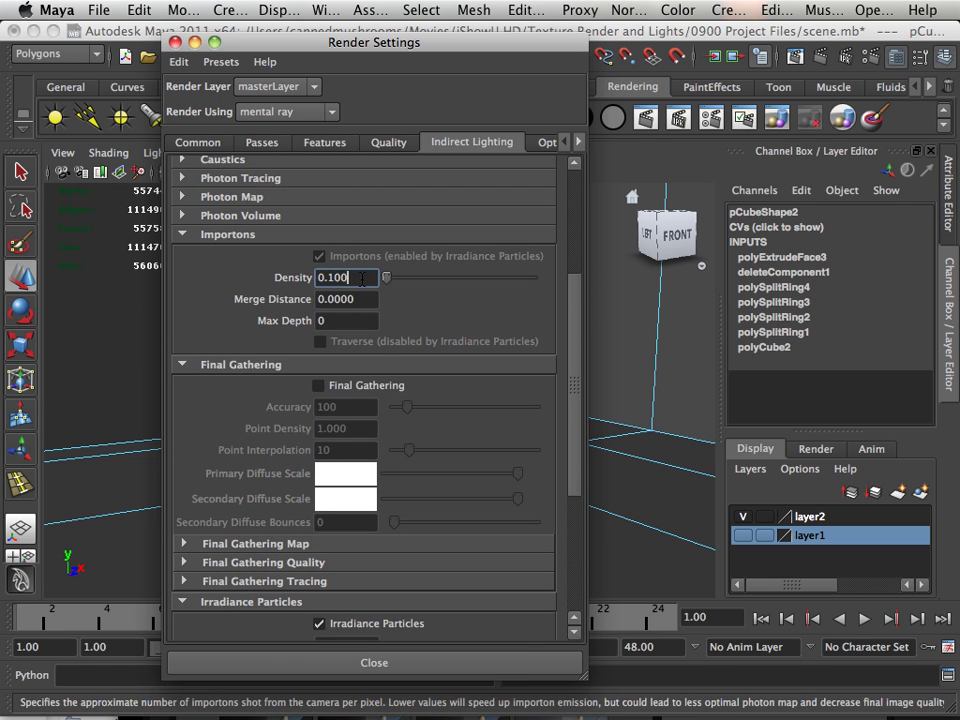
pyautogui.scroll(11, 420, 338)
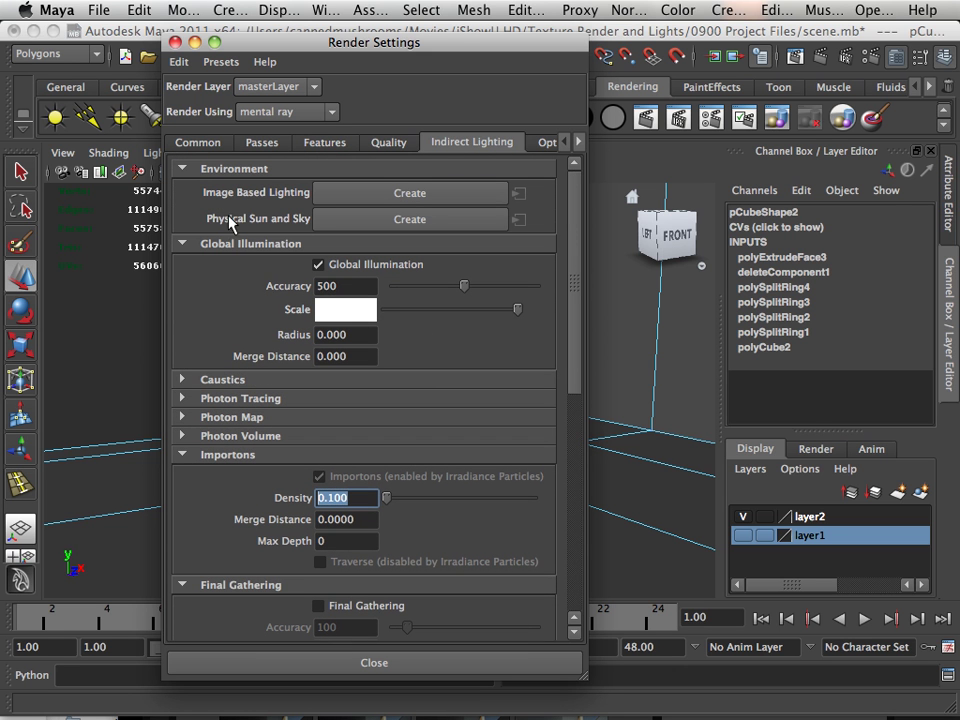
pyautogui.click(390, 220)
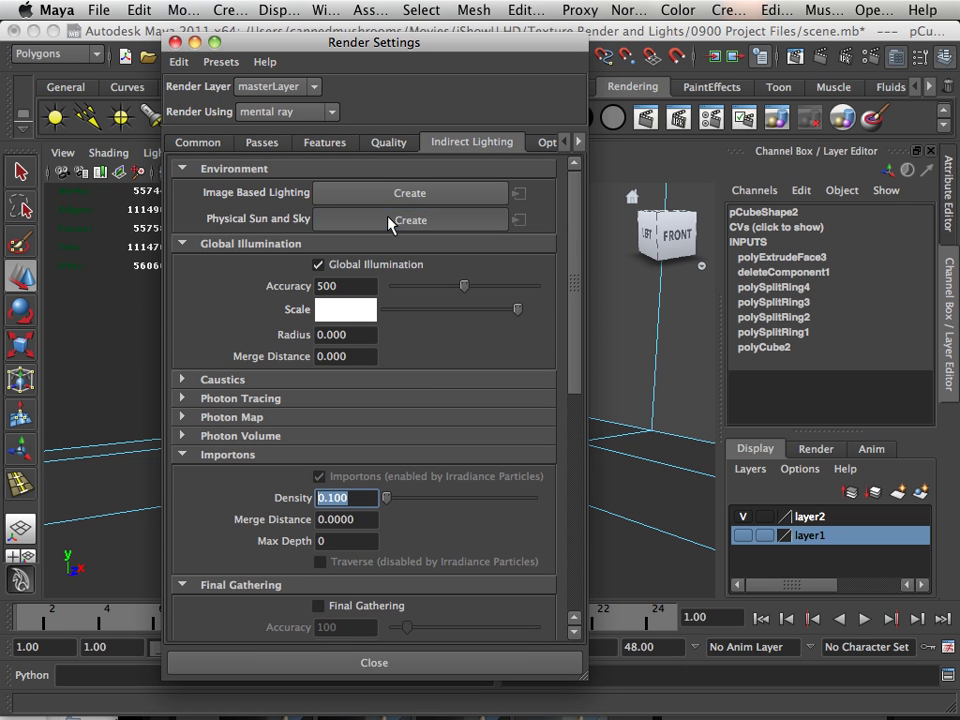
# Close Render Settings and render the sunlit room in mental ray (0:41).
pyautogui.click(175, 42)
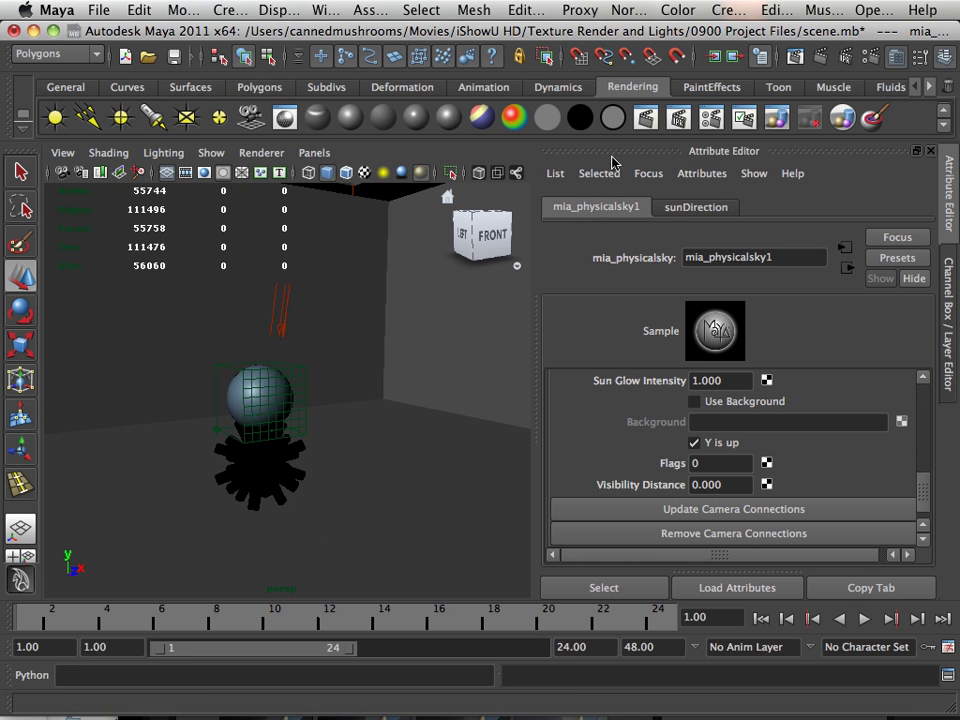
pyautogui.click(641, 122)
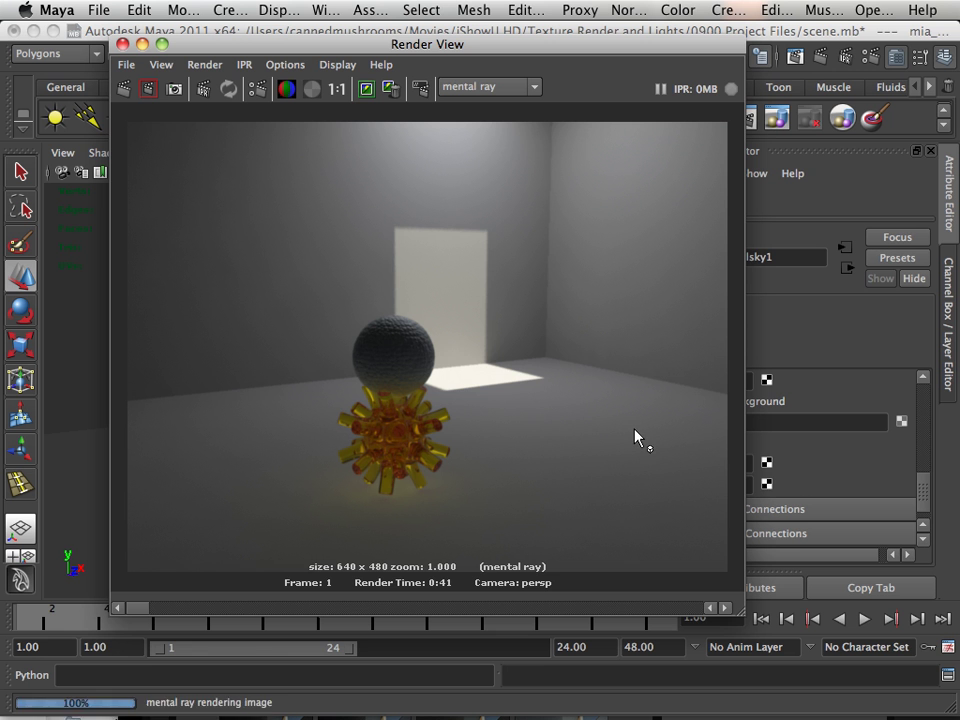
# Close the sunlit render and briefly recall the earlier render result for comparison.
pyautogui.click(122, 44)
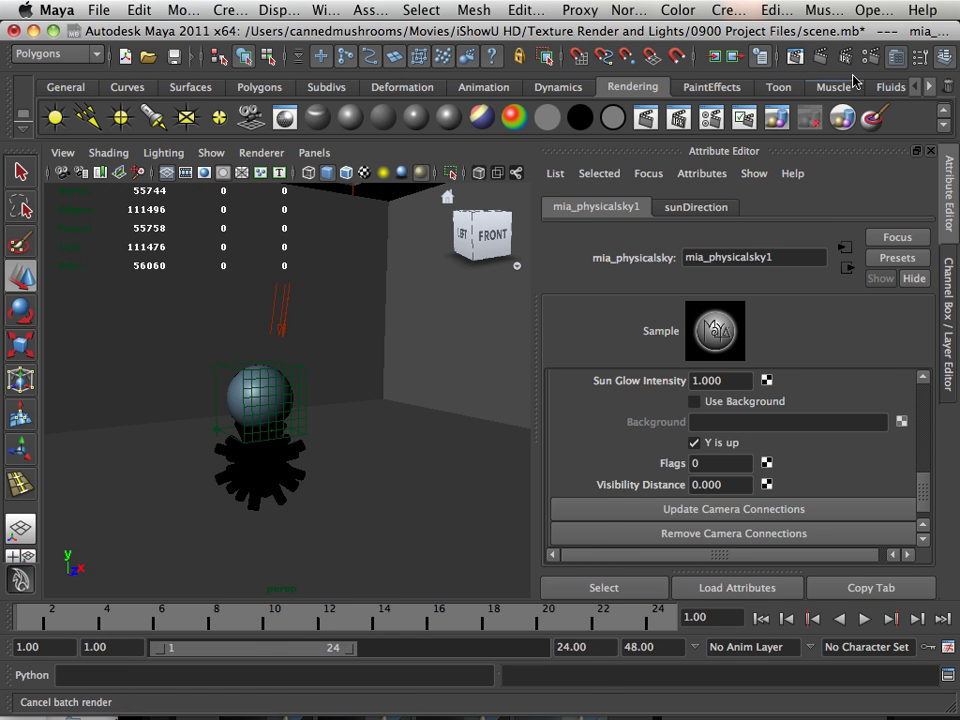
pyautogui.click(760, 56)
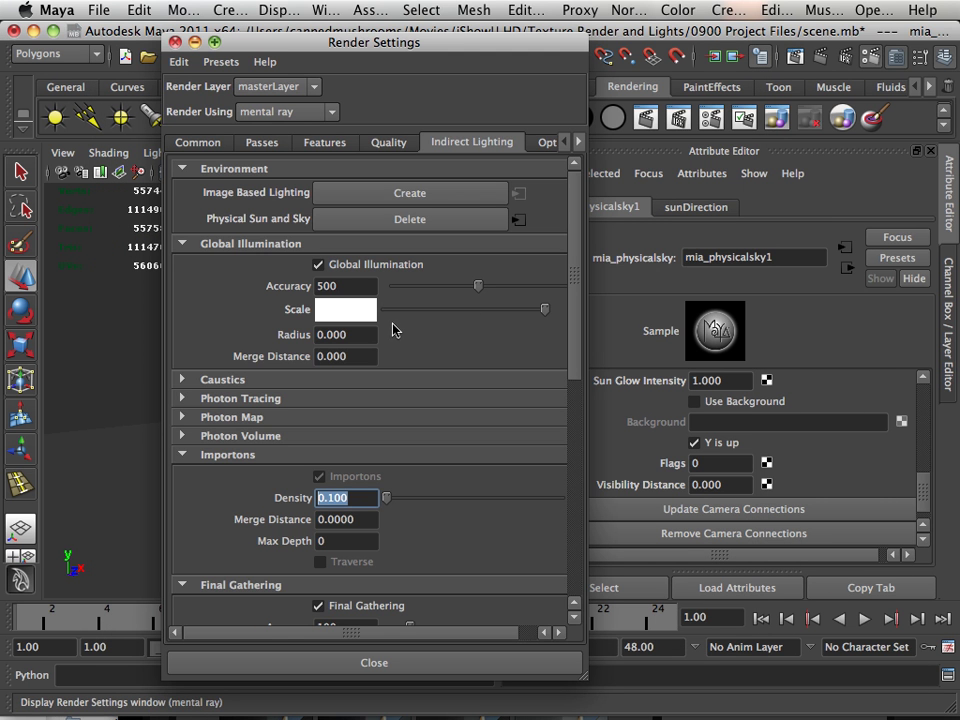
pyautogui.scroll(-8, 516, 358)
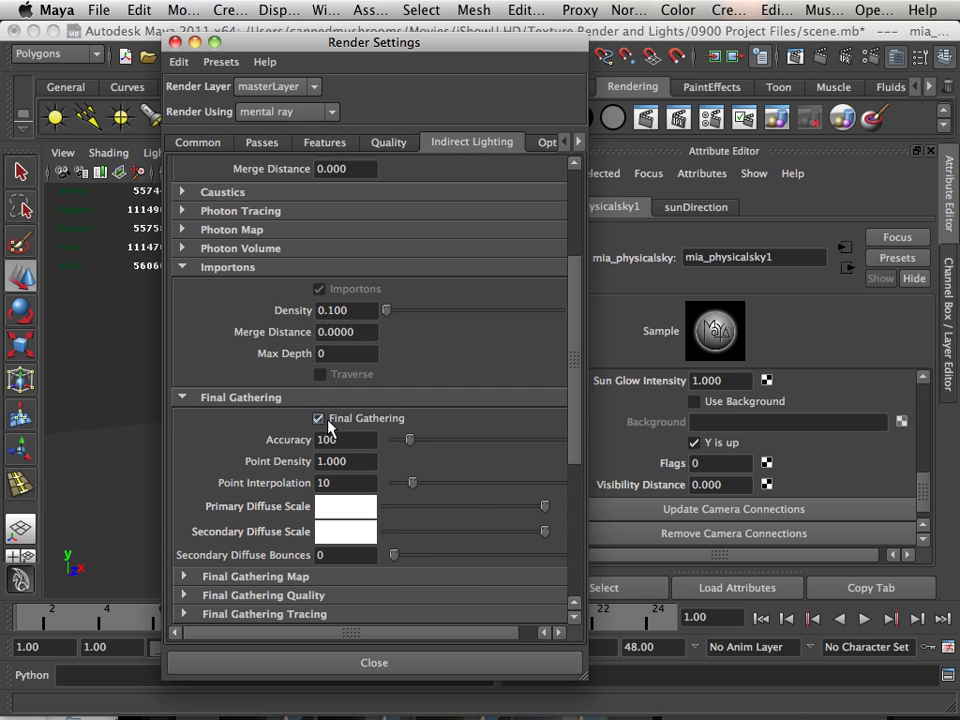
pyautogui.moveTo(793, 708)
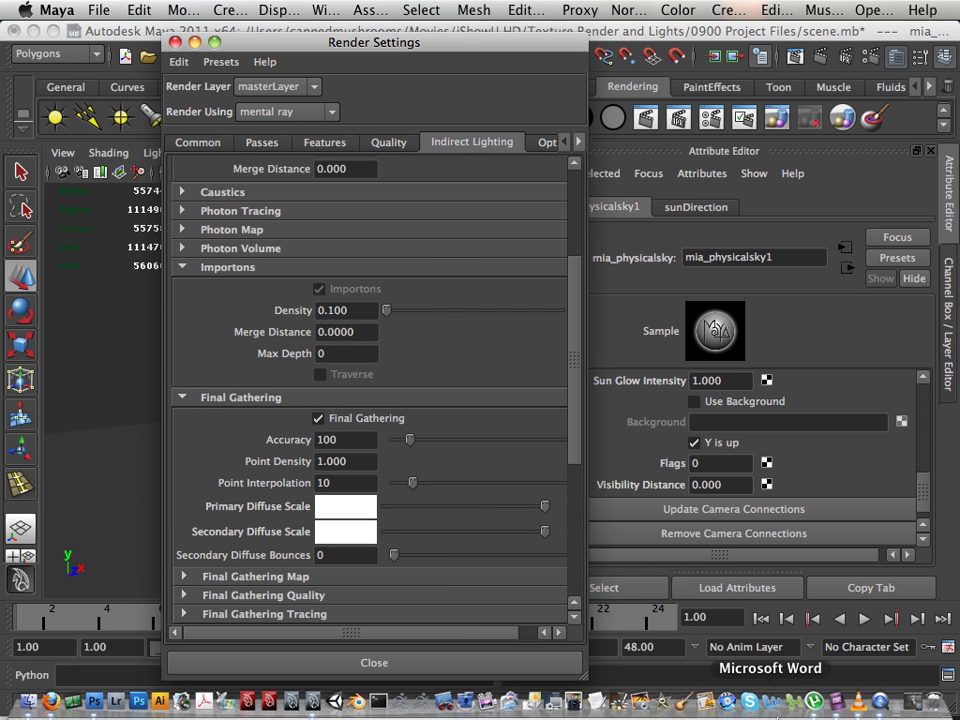
pyautogui.click(888, 703)
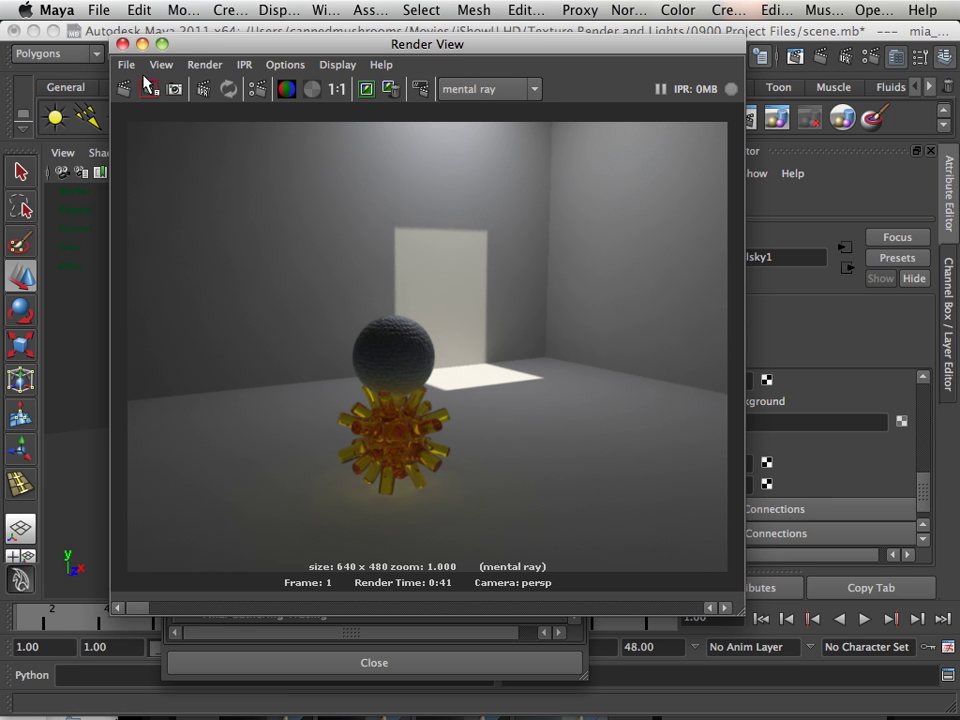
pyautogui.click(122, 44)
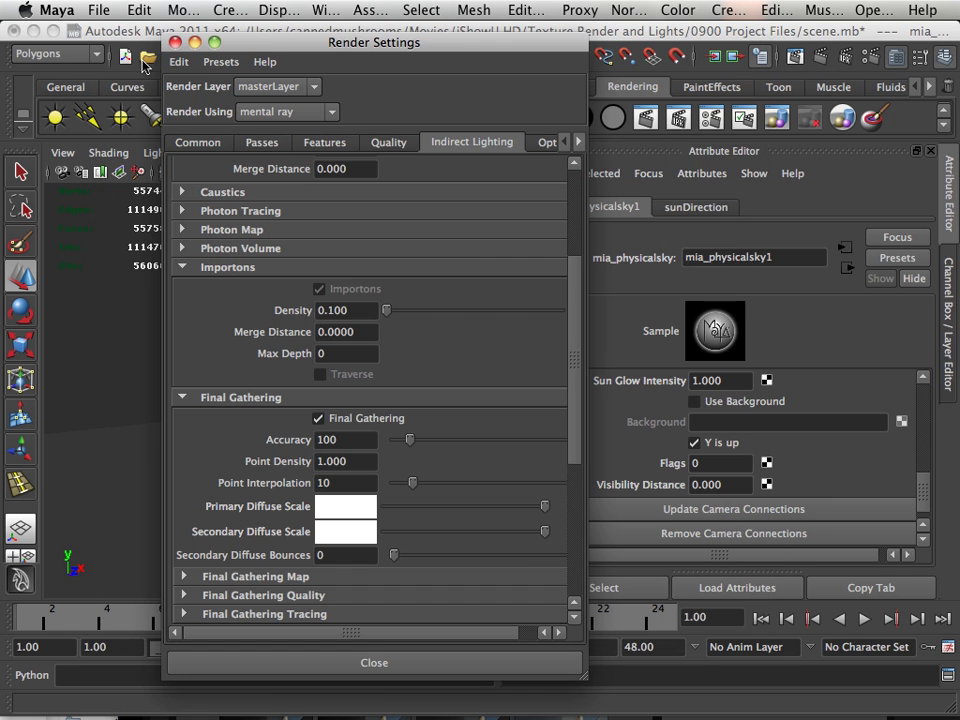
# Turn off Final Gathering and turn on Irradiance Particles.
pyautogui.click(318, 419)
pyautogui.scroll(-6, 325, 430)
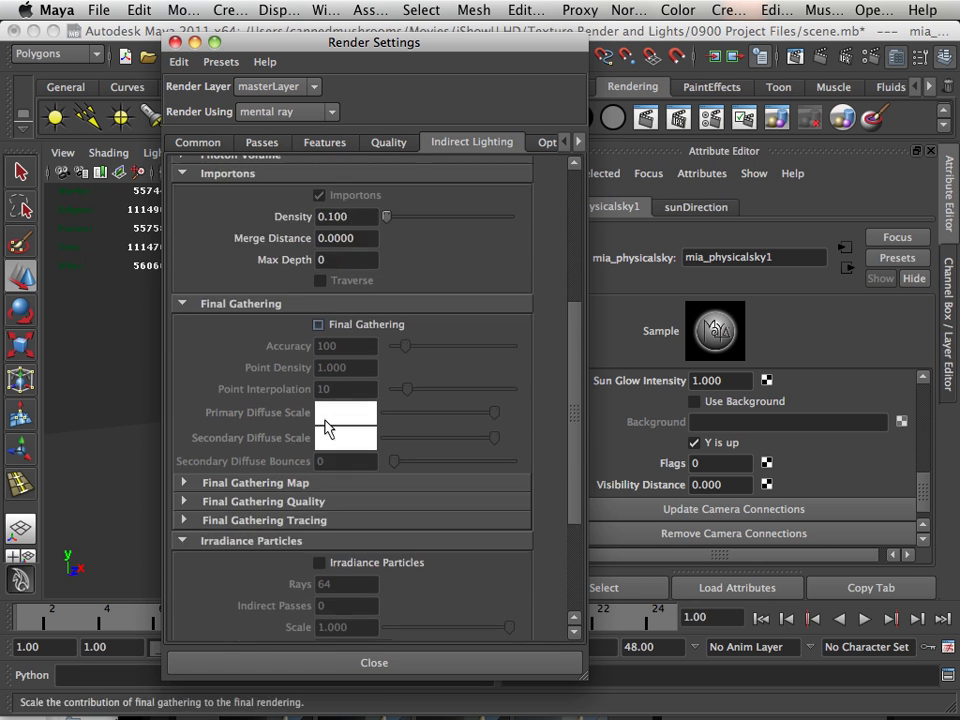
pyautogui.click(319, 488)
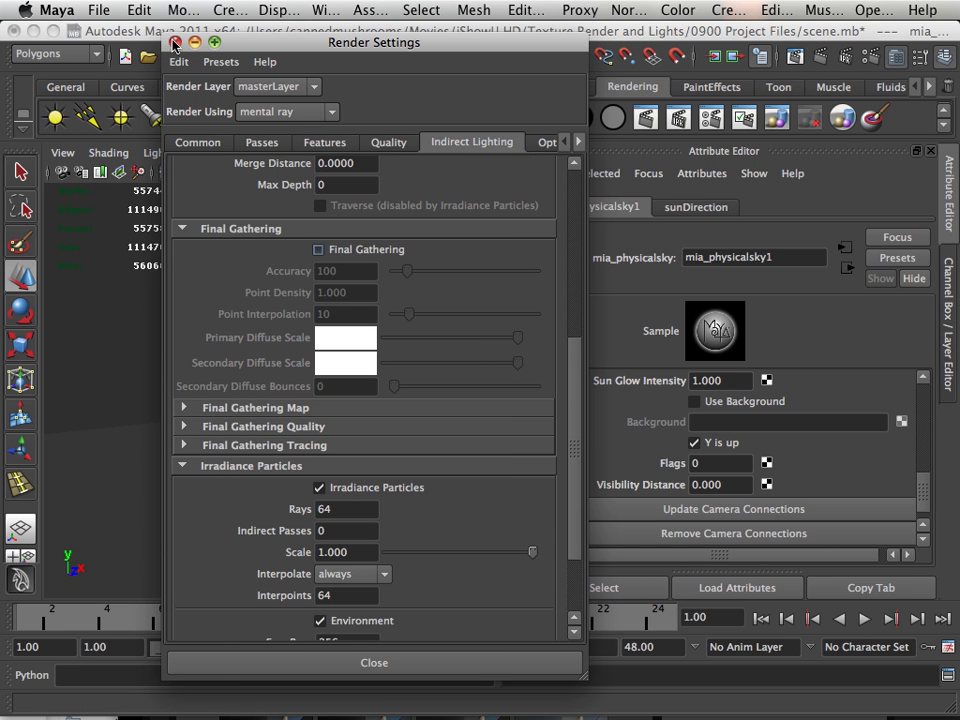
pyautogui.moveTo(893, 713)
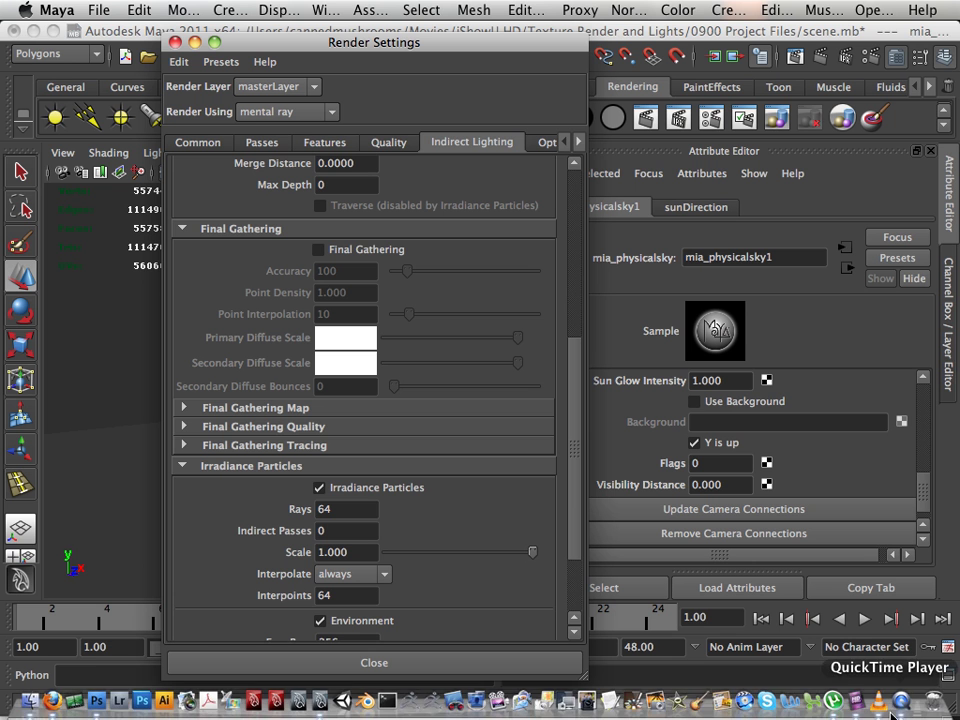
# Render the sunlit room with irradiance particles in mental ray (2:23).
pyautogui.click(648, 128)
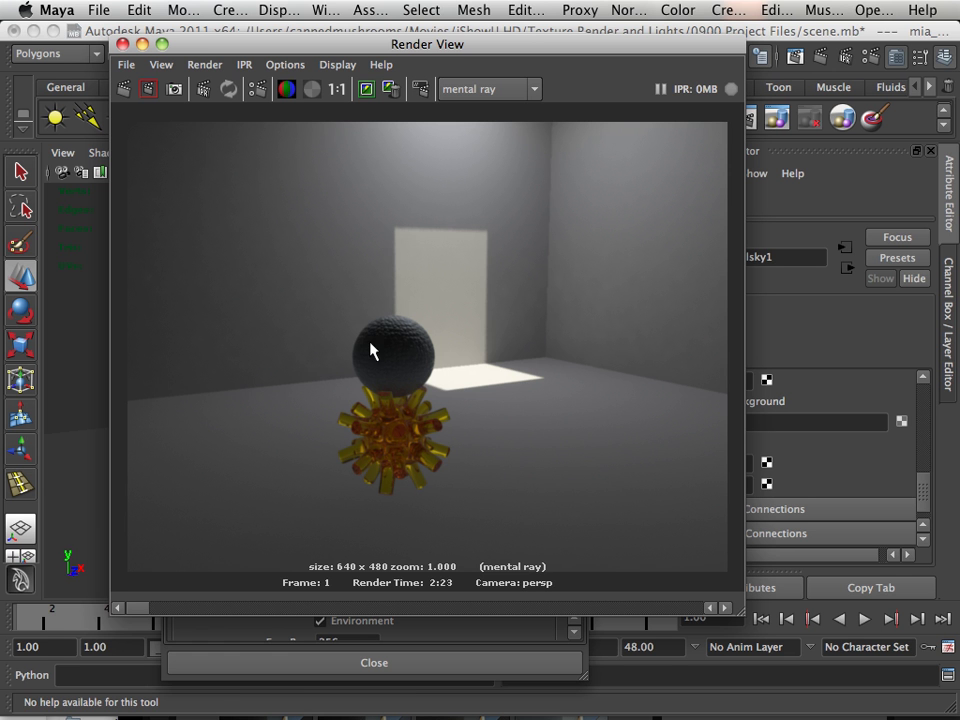
# Close the render and review importon Density, Rays 64 and Indirect Passes 0.
pyautogui.click(122, 44)
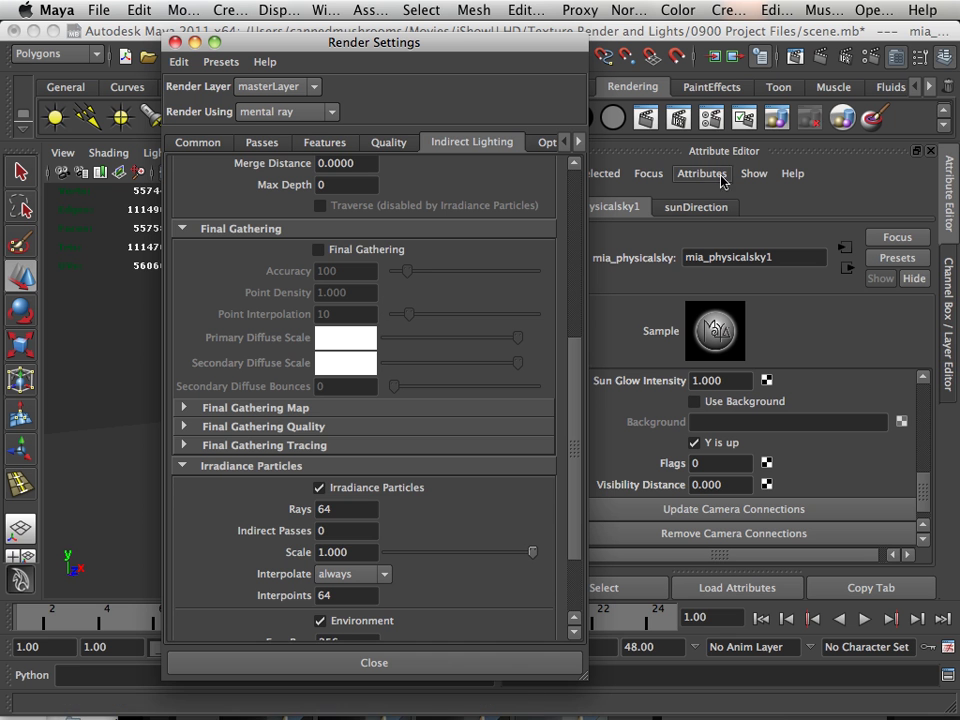
pyautogui.doubleClick(352, 510)
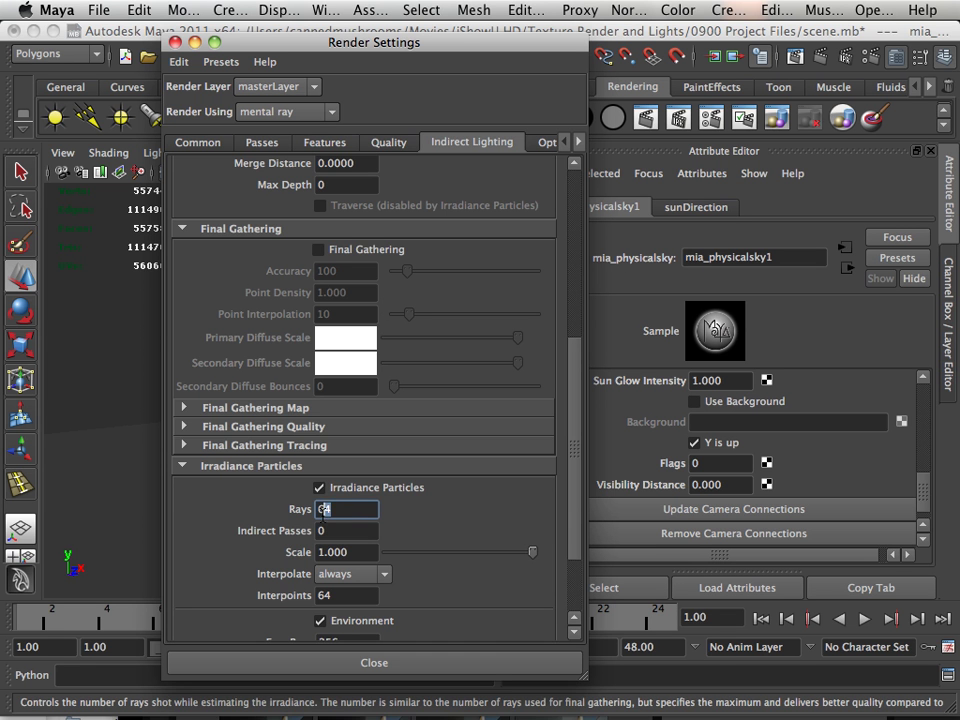
pyautogui.scroll(3, 330, 492)
pyautogui.scroll(2, 330, 492)
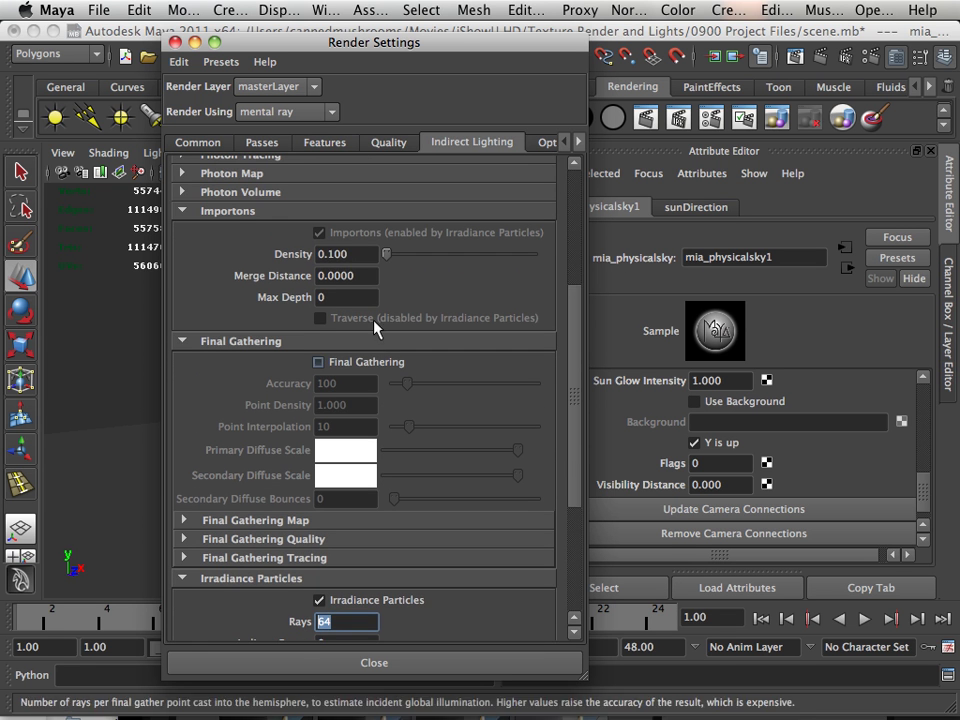
pyautogui.doubleClick(324, 254)
pyautogui.scroll(-3, 400, 450)
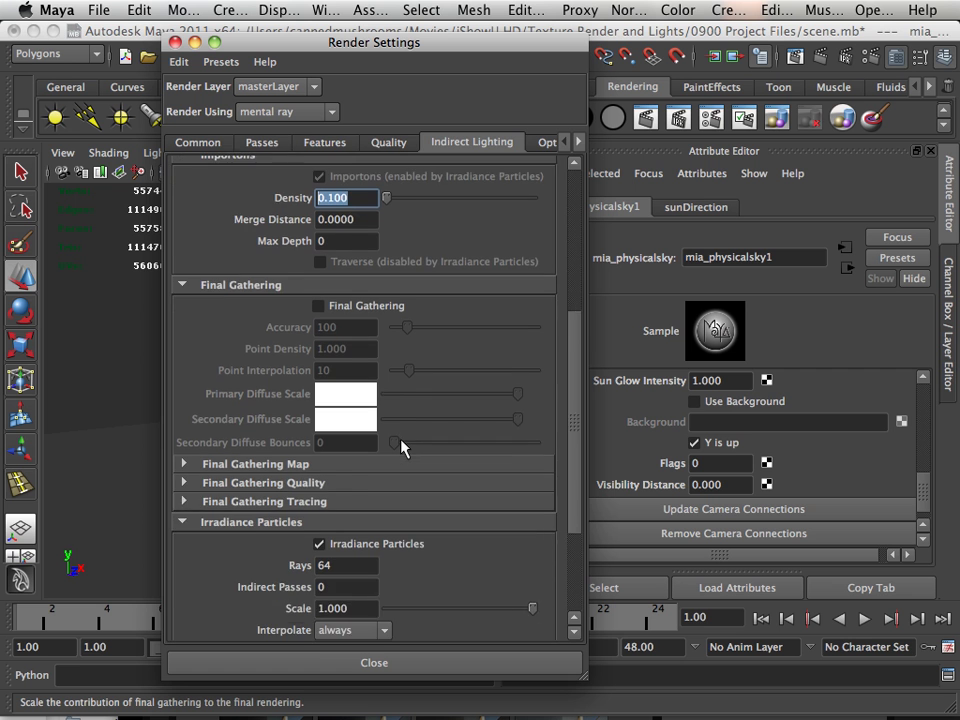
pyautogui.scroll(-5, 401, 445)
pyautogui.scroll(-1, 401, 445)
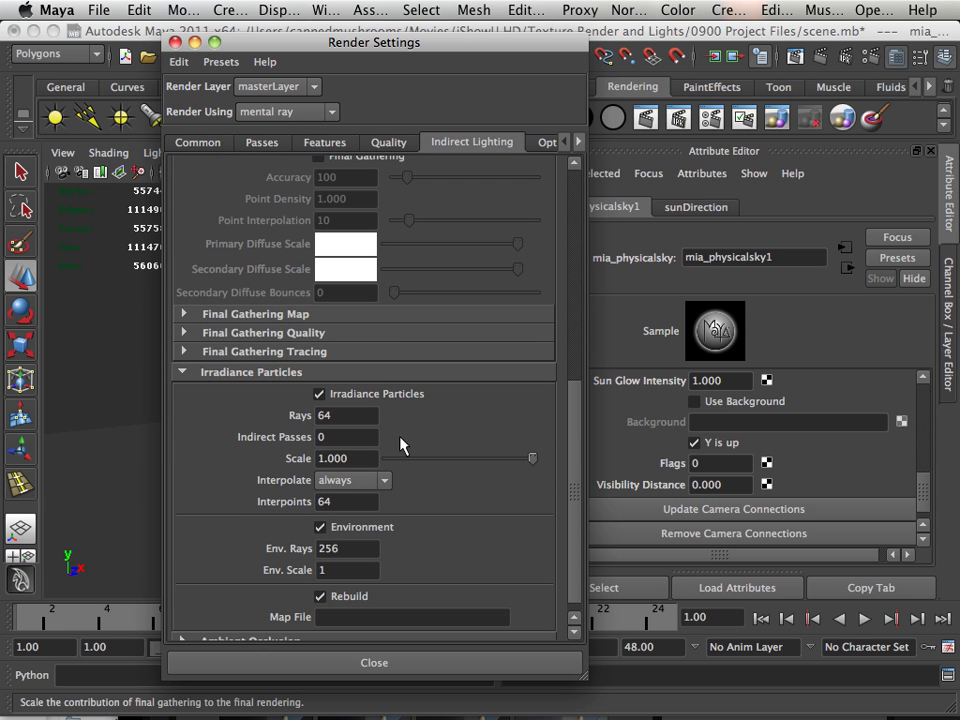
pyautogui.scroll(-1, 401, 445)
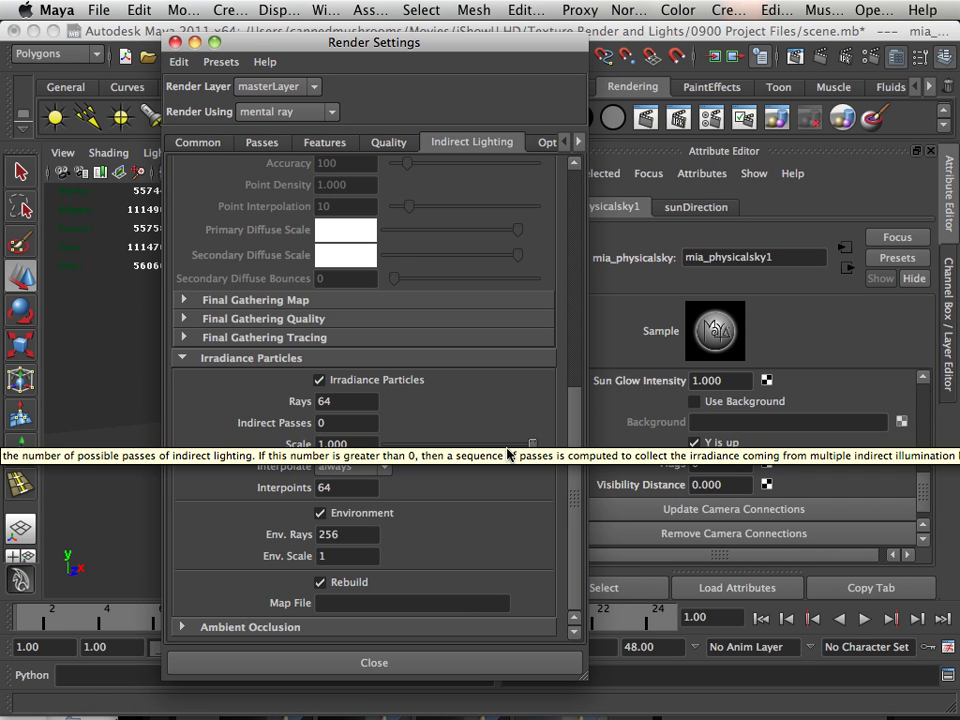
pyautogui.doubleClick(357, 420)
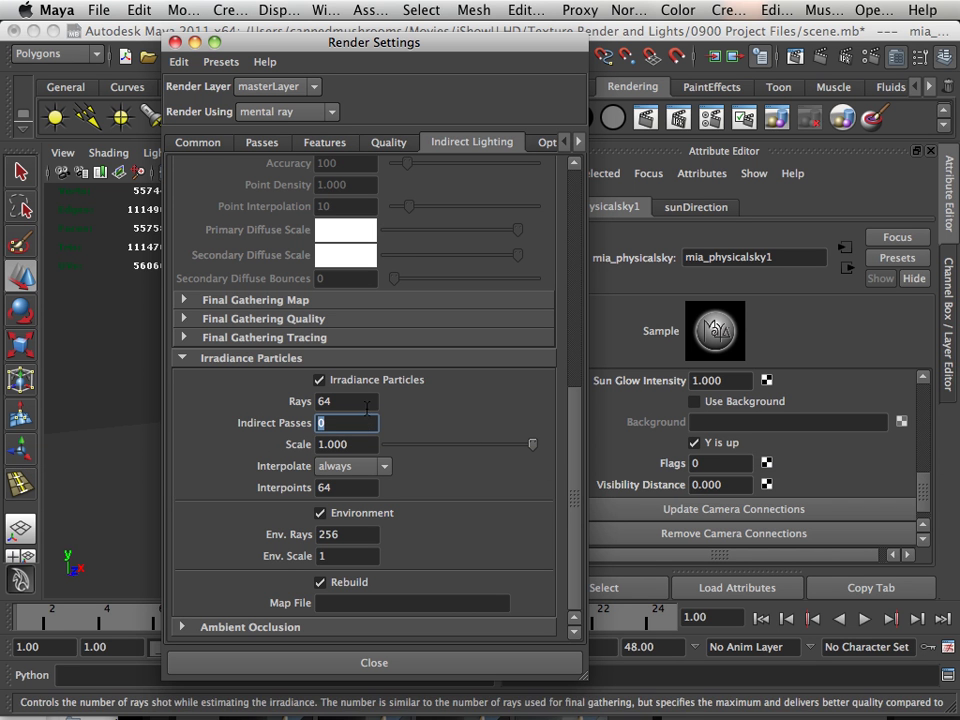
pyautogui.doubleClick(367, 406)
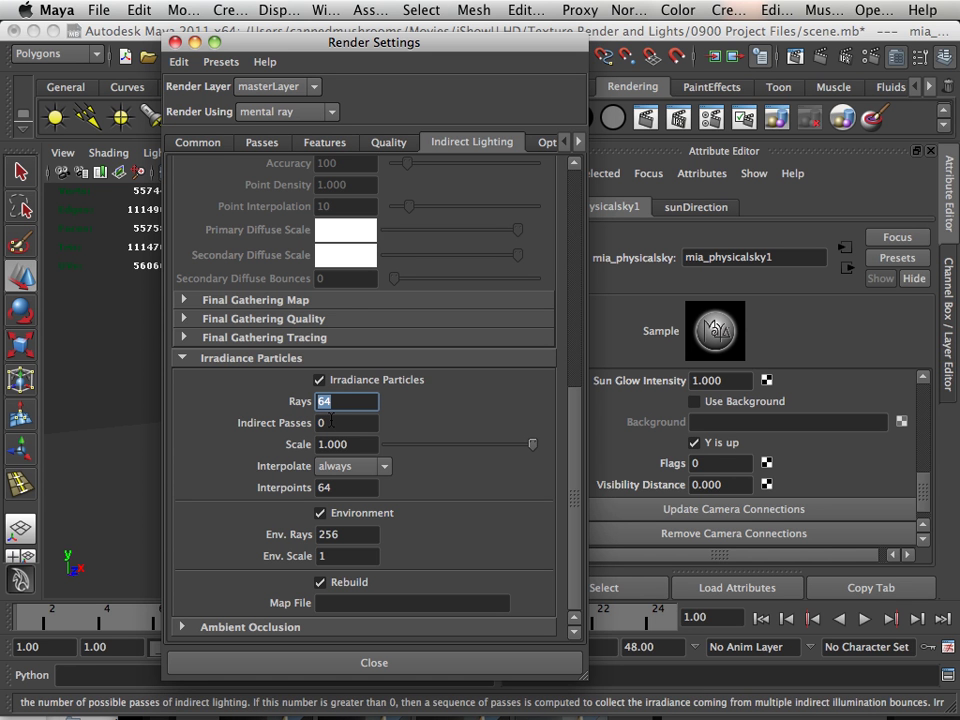